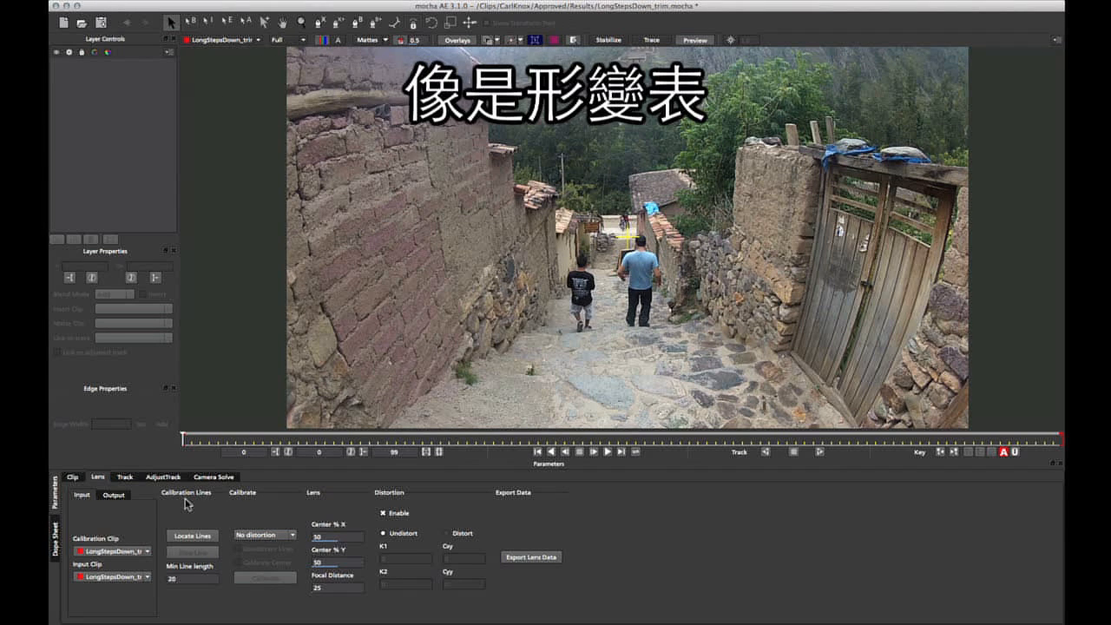
Check which formats are offered for exporting the lens data and close the export dialog without saving.
click(532, 557)
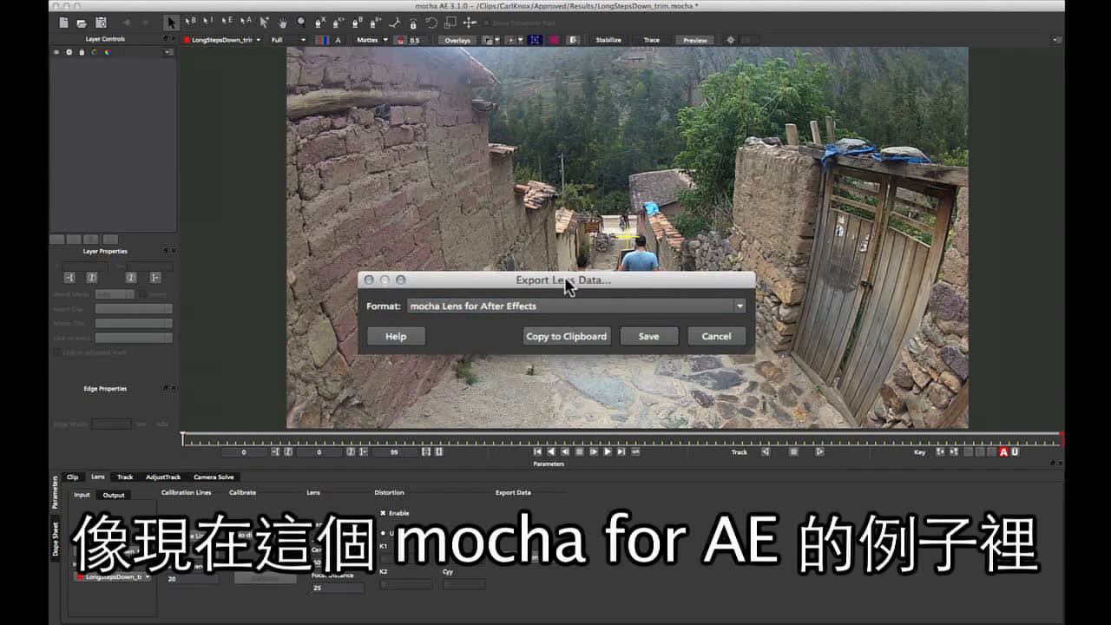
click(437, 306)
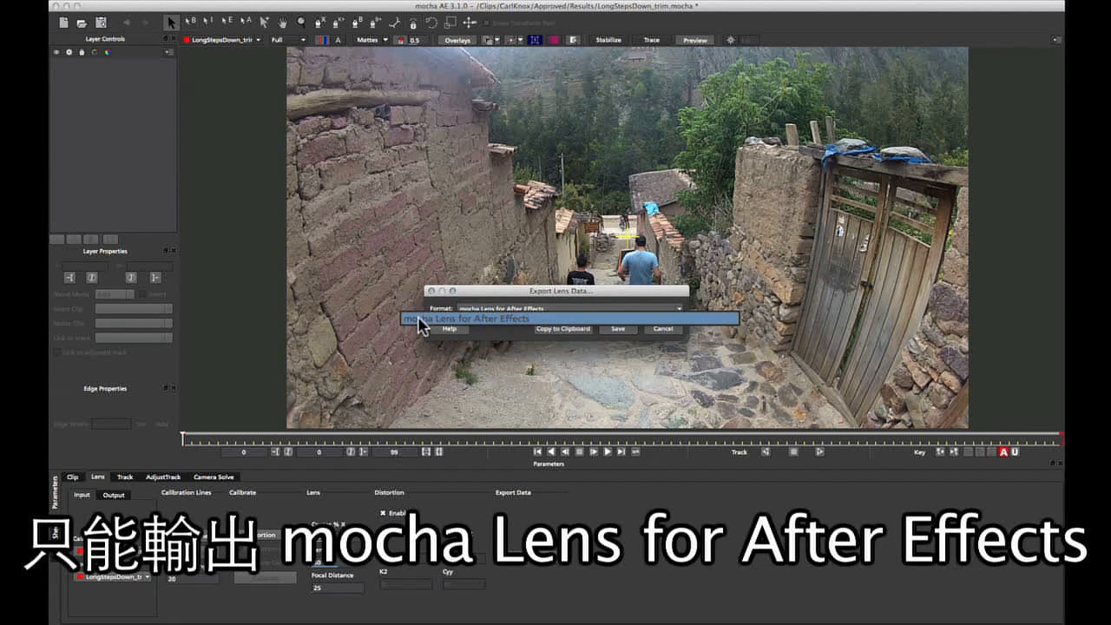
click(577, 303)
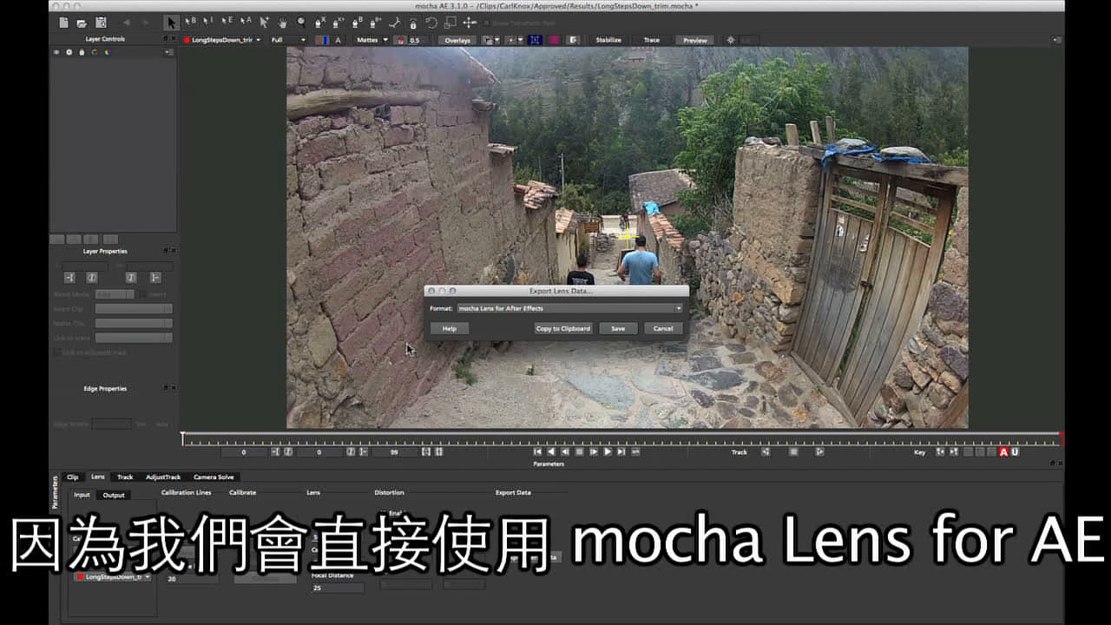
drag(520, 295, 516, 265)
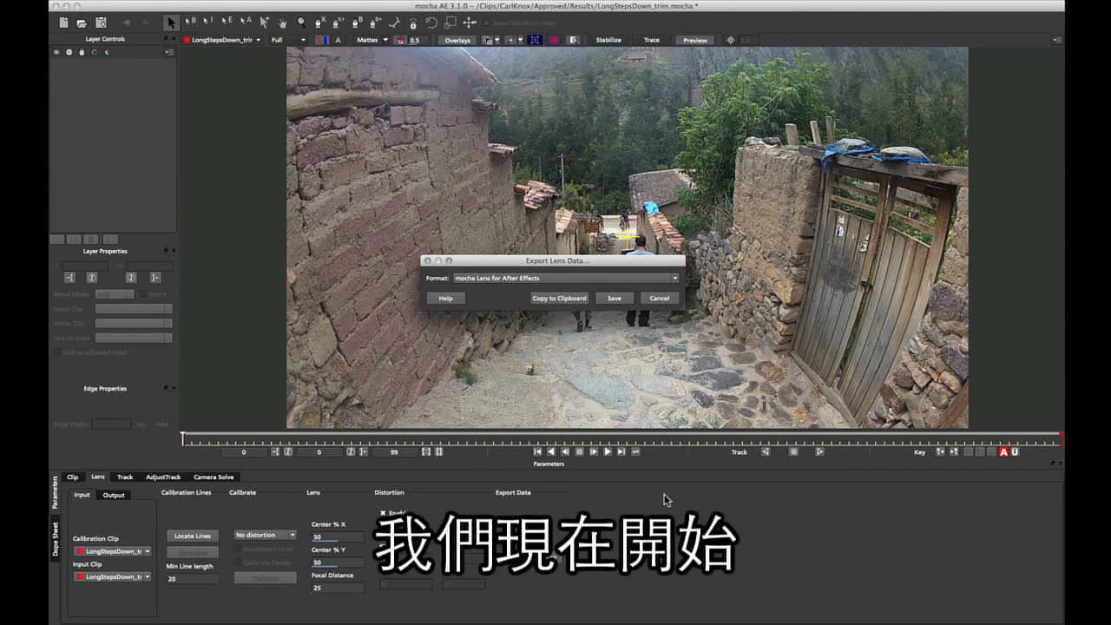
click(659, 298)
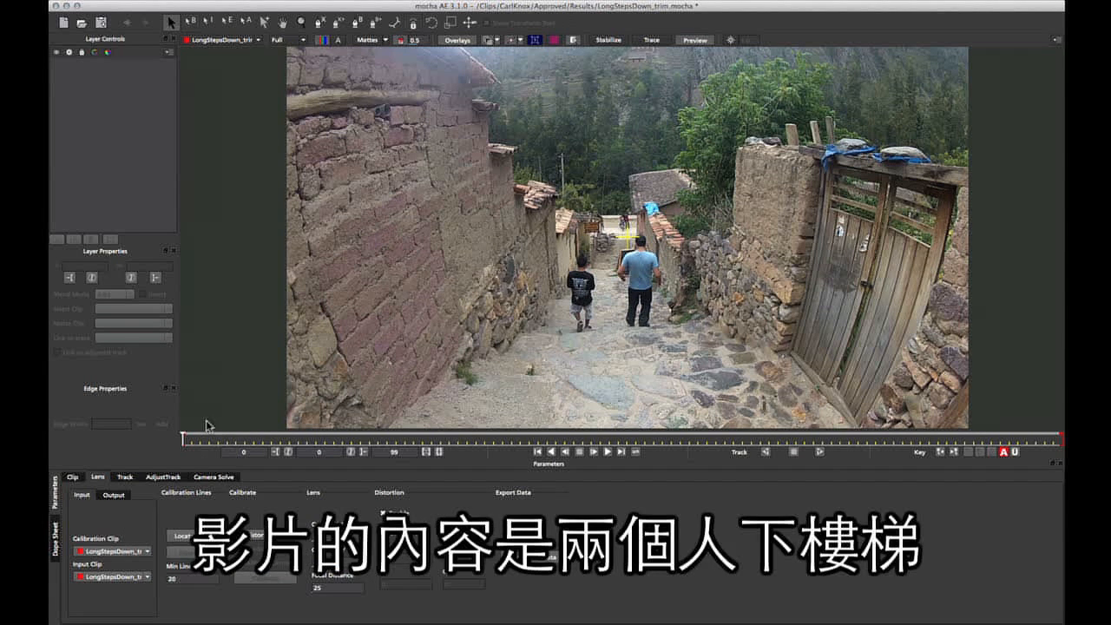
Locate the calibration lines at frame 0 and build a new line from segments along one plank of the right door panel.
drag(181, 440, 80, 444)
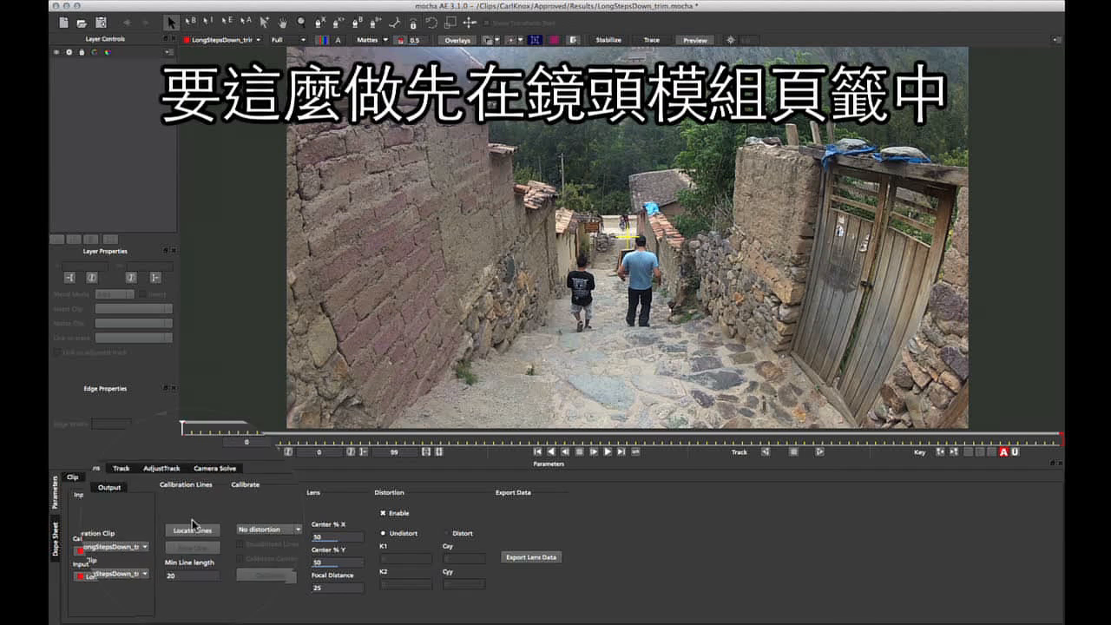
click(192, 536)
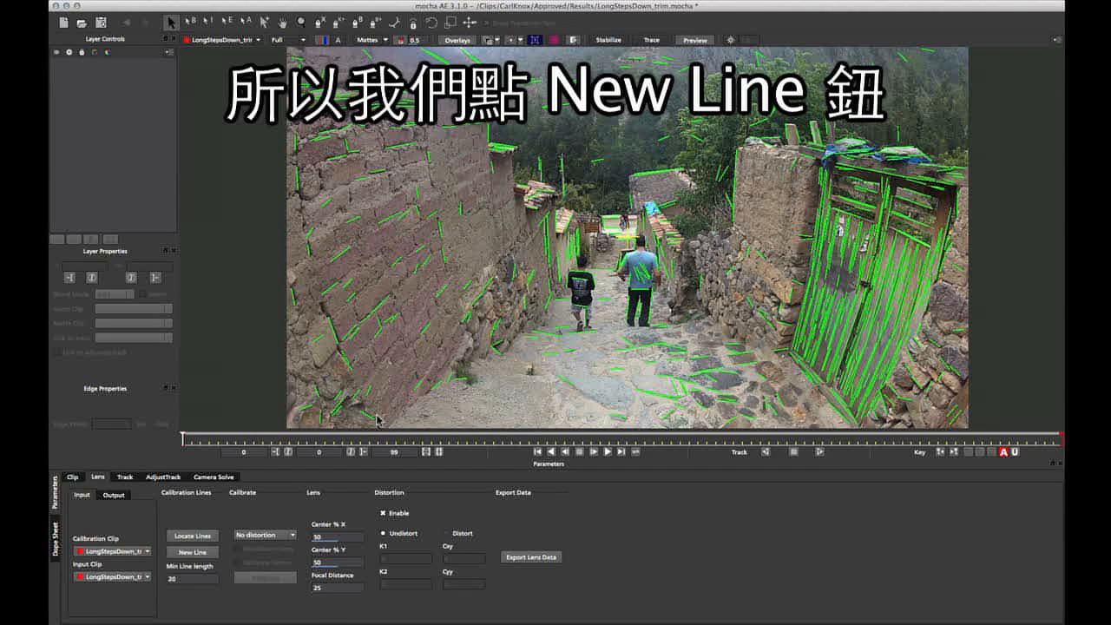
click(191, 552)
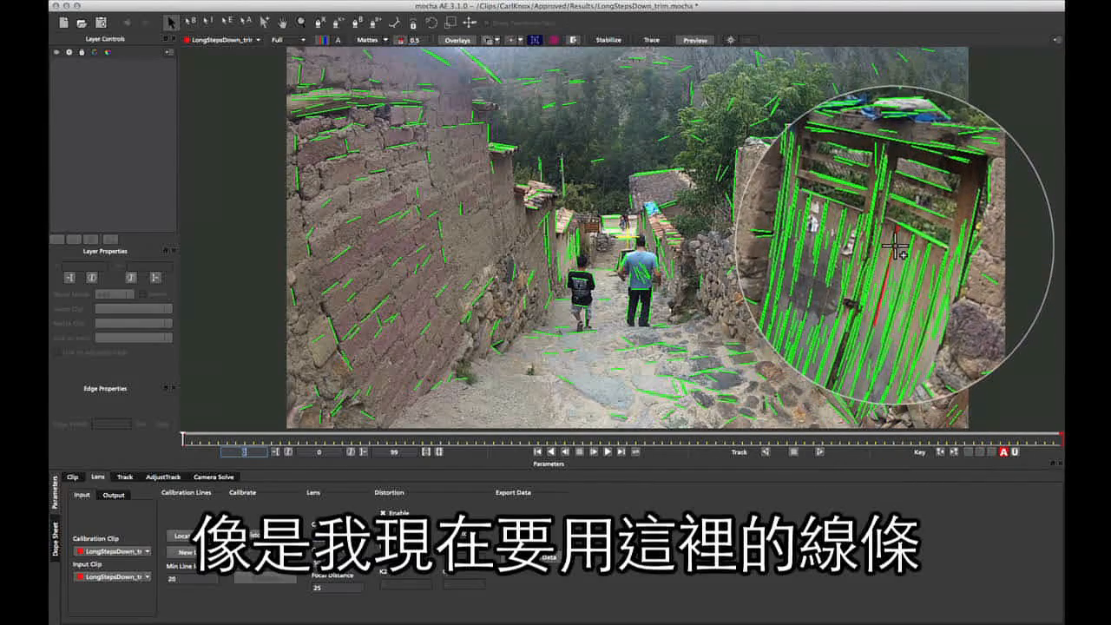
click(906, 257)
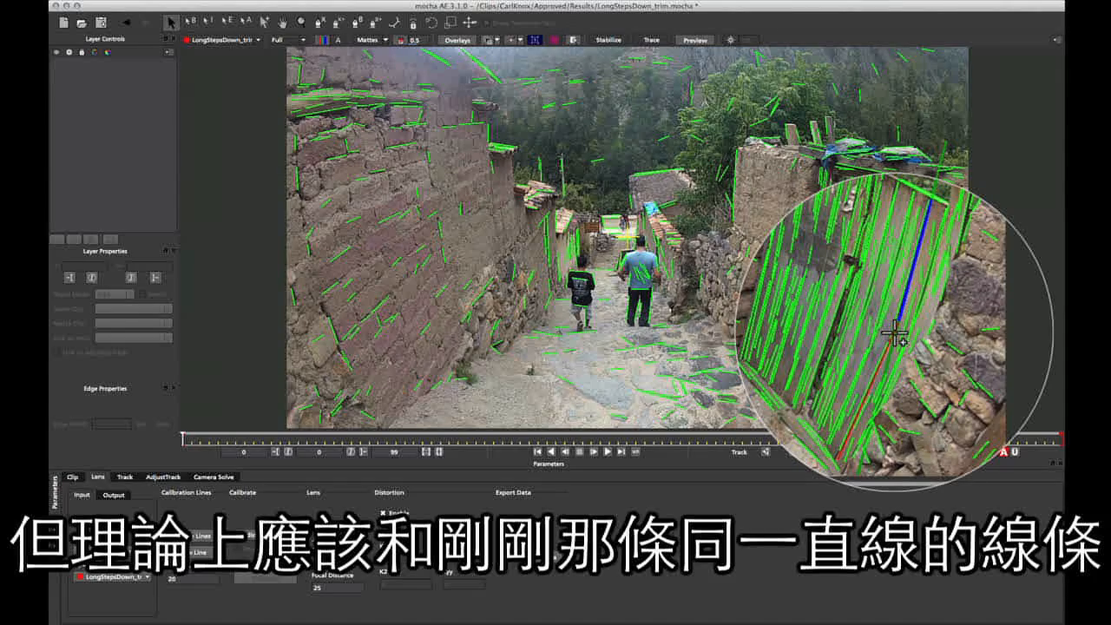
click(894, 333)
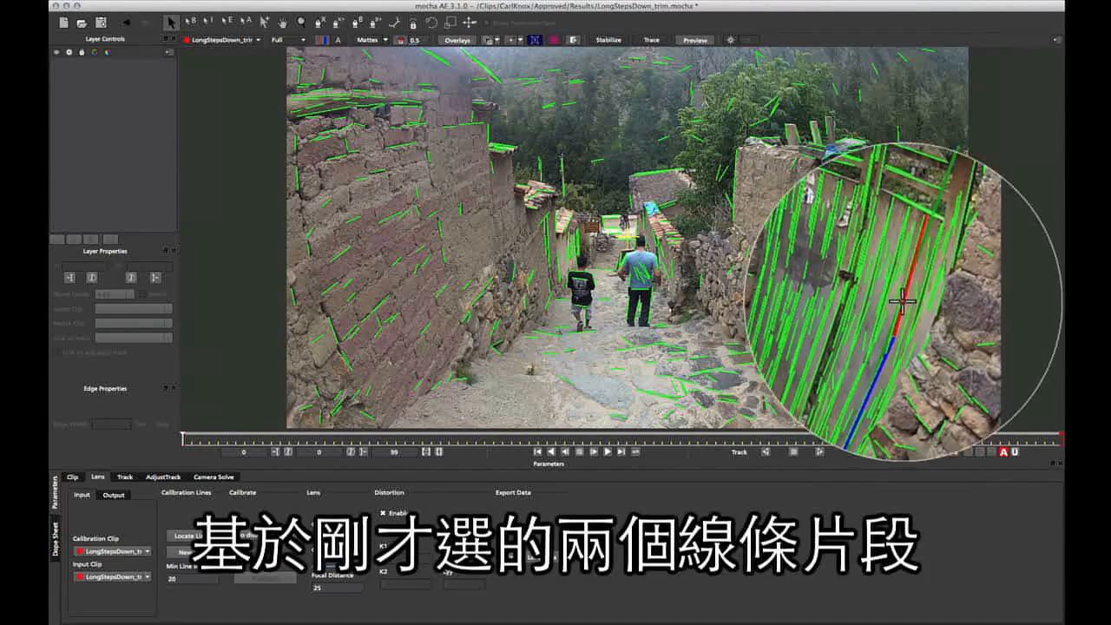
click(899, 300)
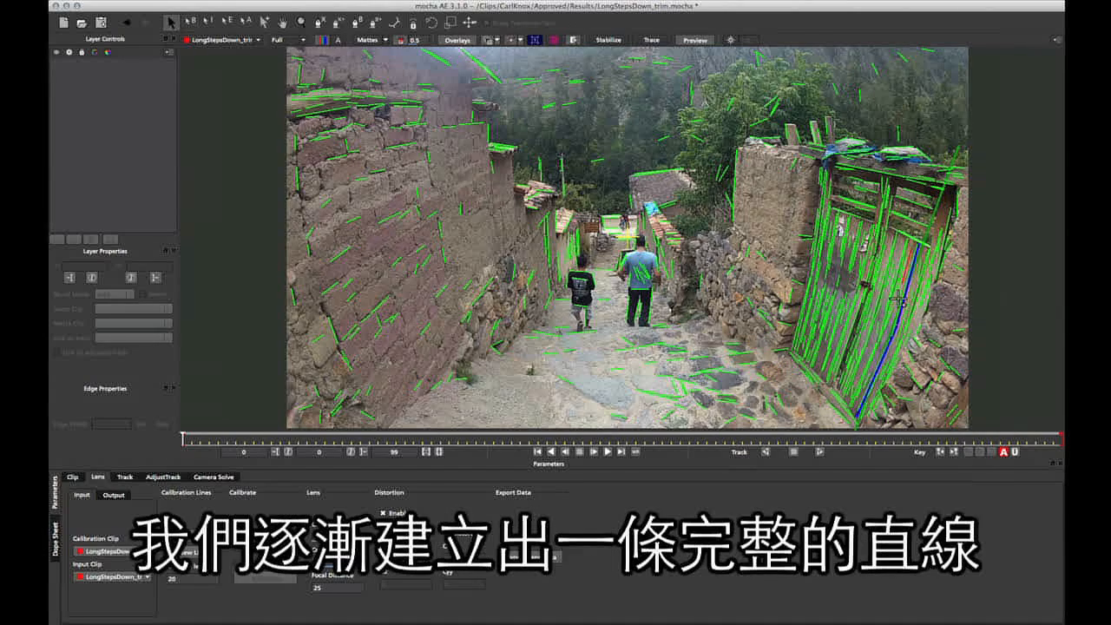
click(918, 275)
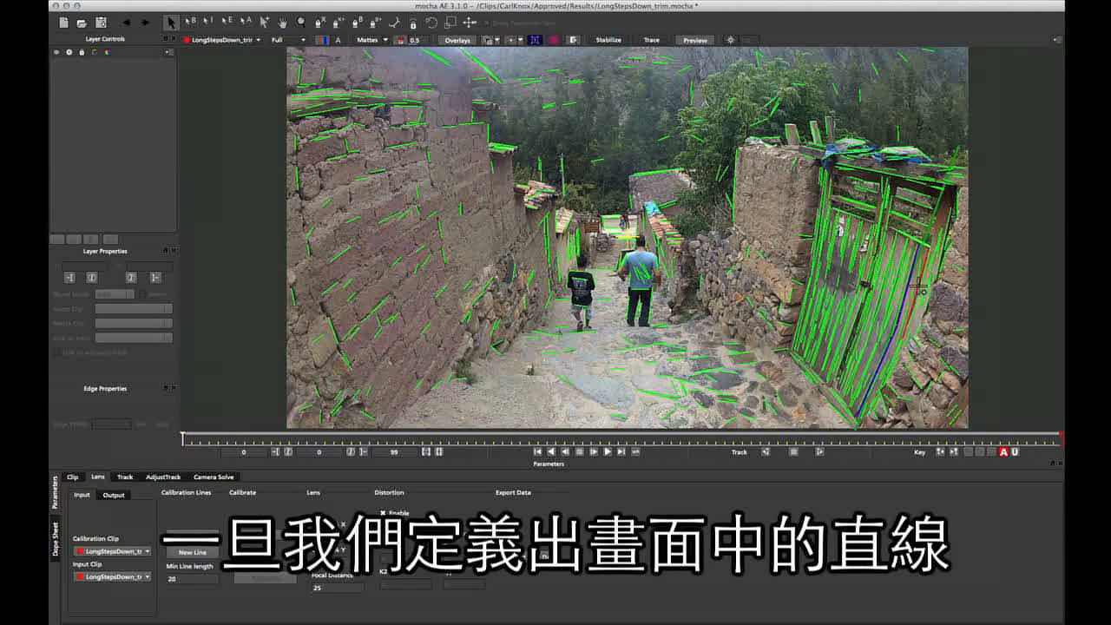
click(917, 285)
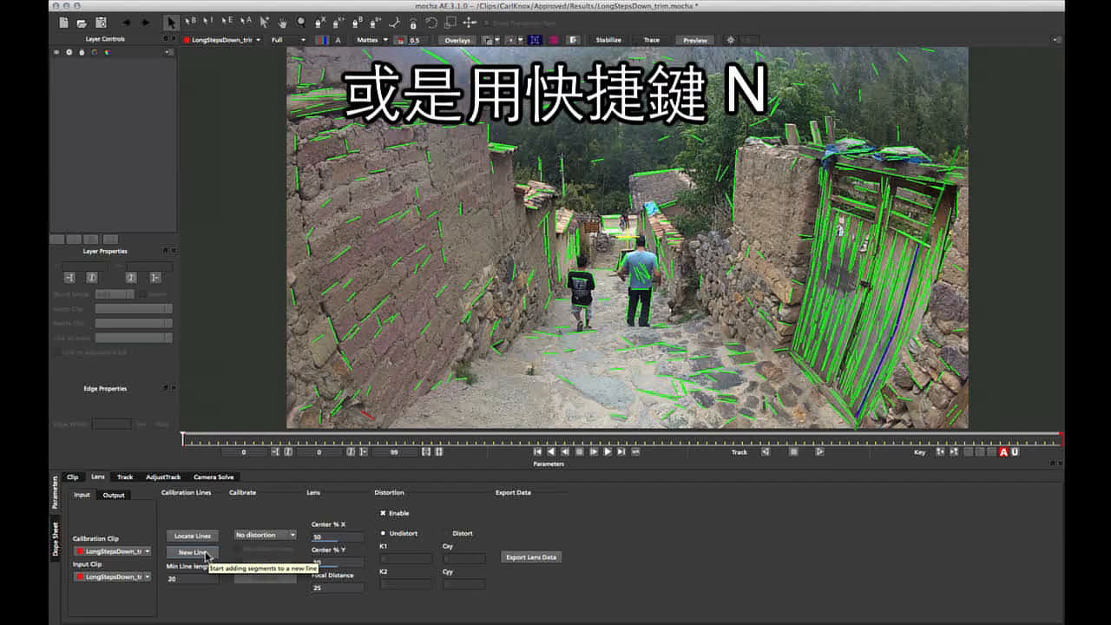
Start a second calibration line and add a segment along a plank of the left door panel.
key(n)
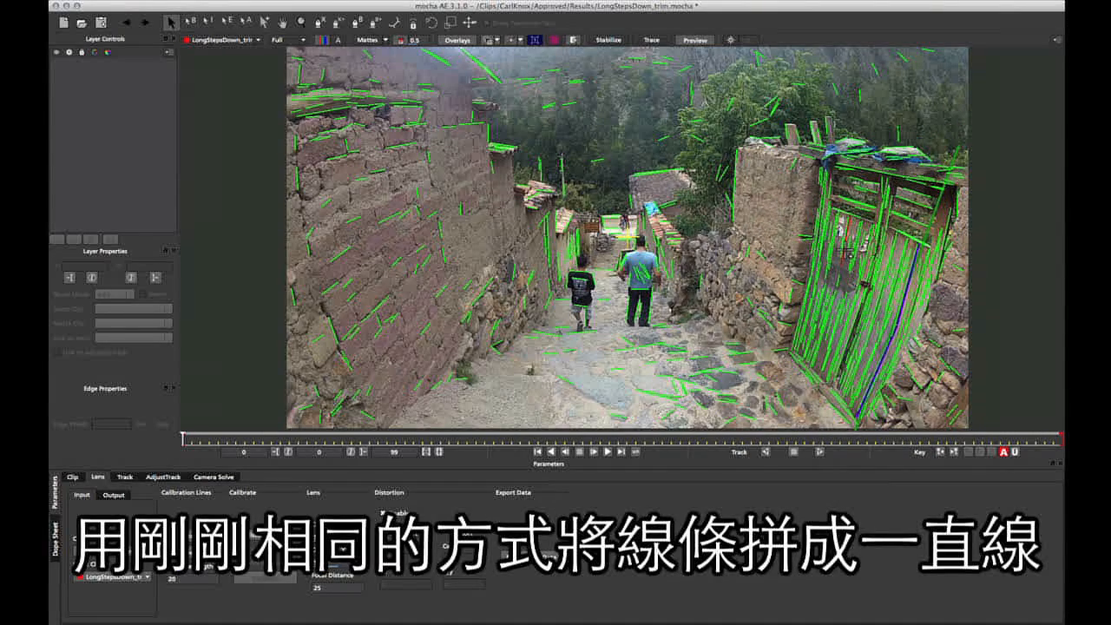
click(834, 303)
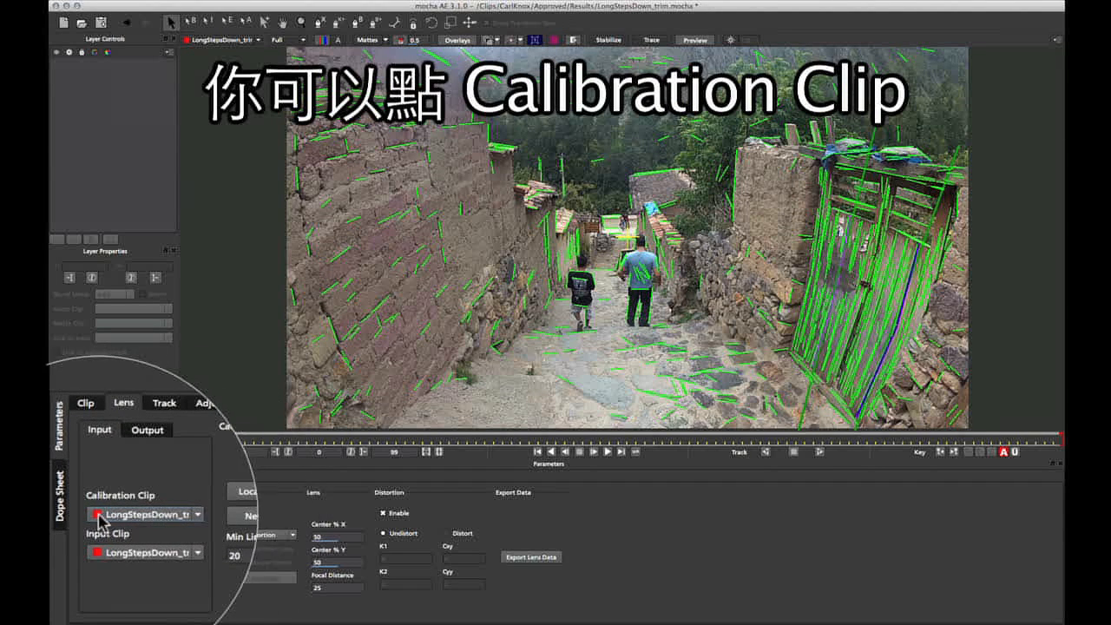
Look through the available calibration clip choices, keeping the LongStepsDown_trim clip, and the help options.
click(100, 517)
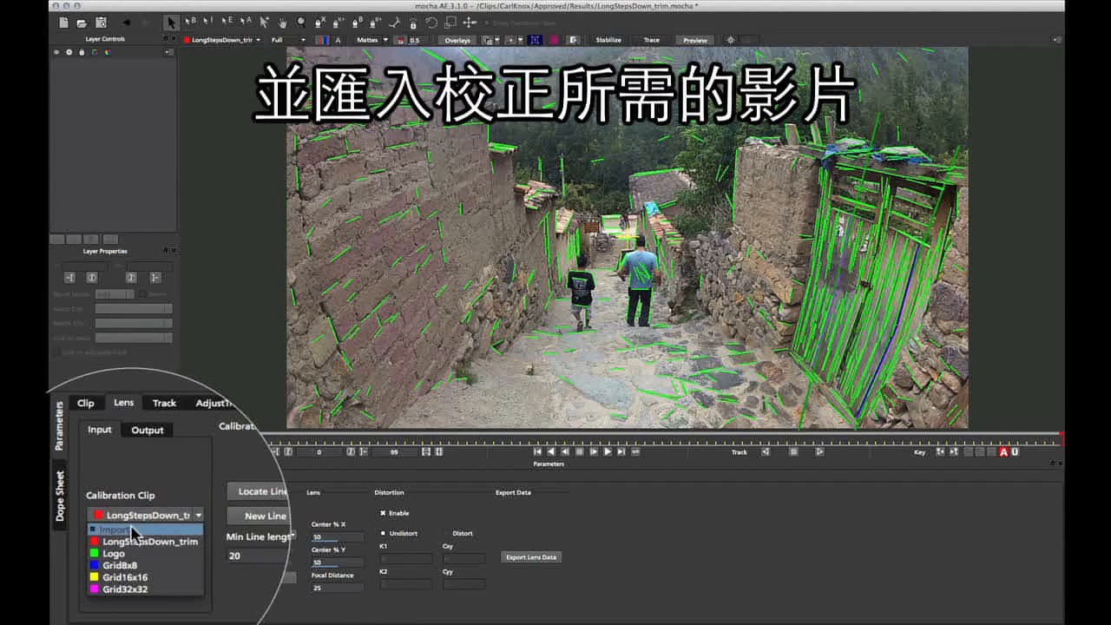
click(122, 515)
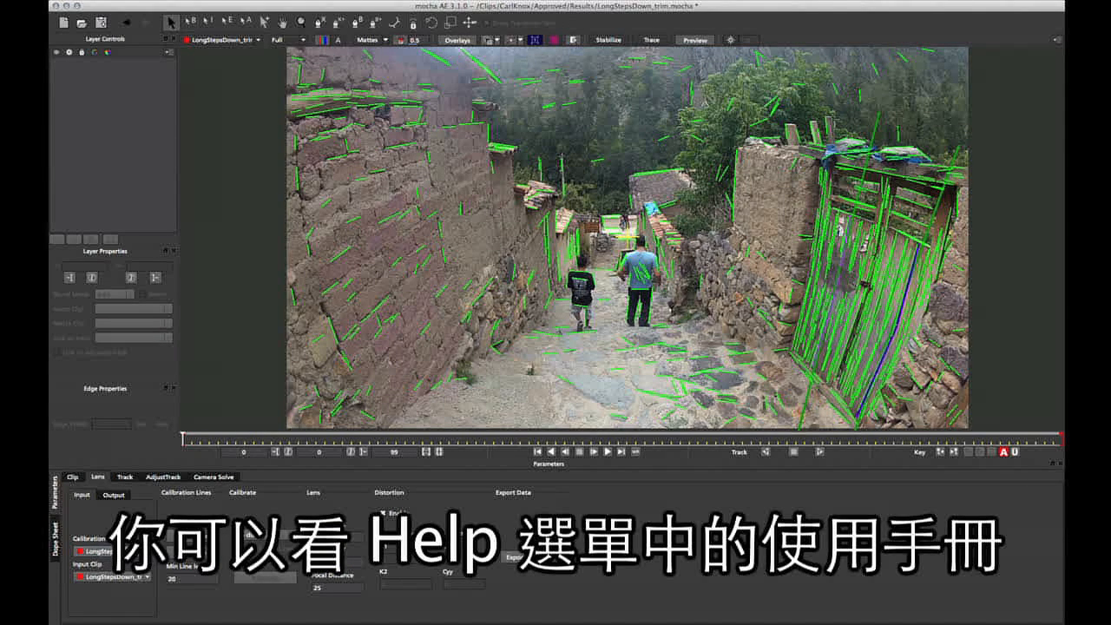
click(291, 1)
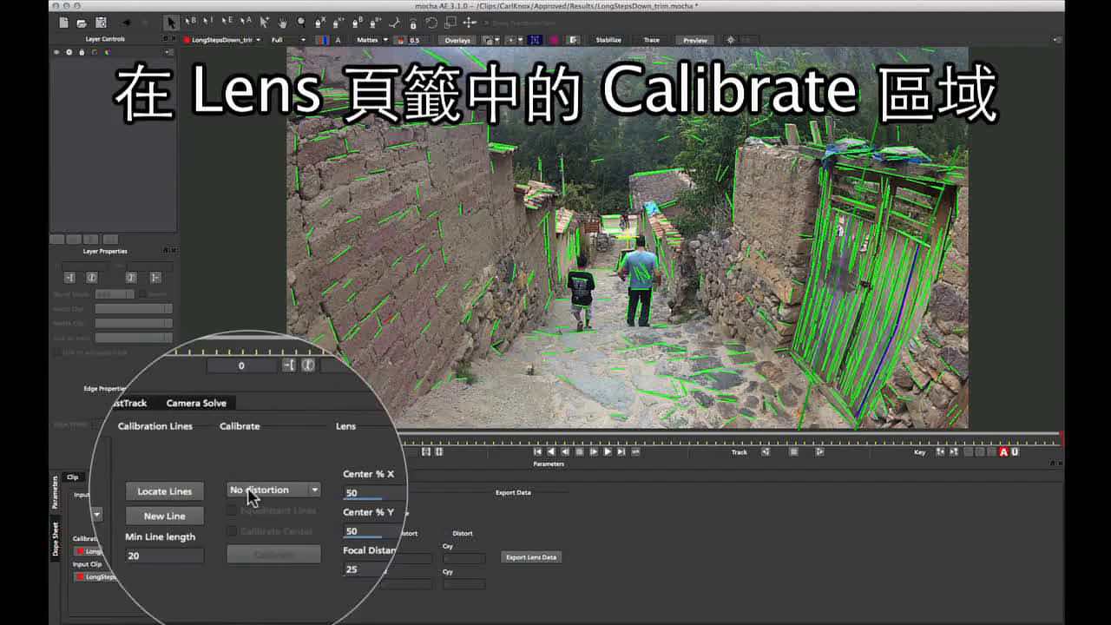
Calibrate the lens distortion with the 2-Parameter model and display the planar grid over the footage.
click(300, 501)
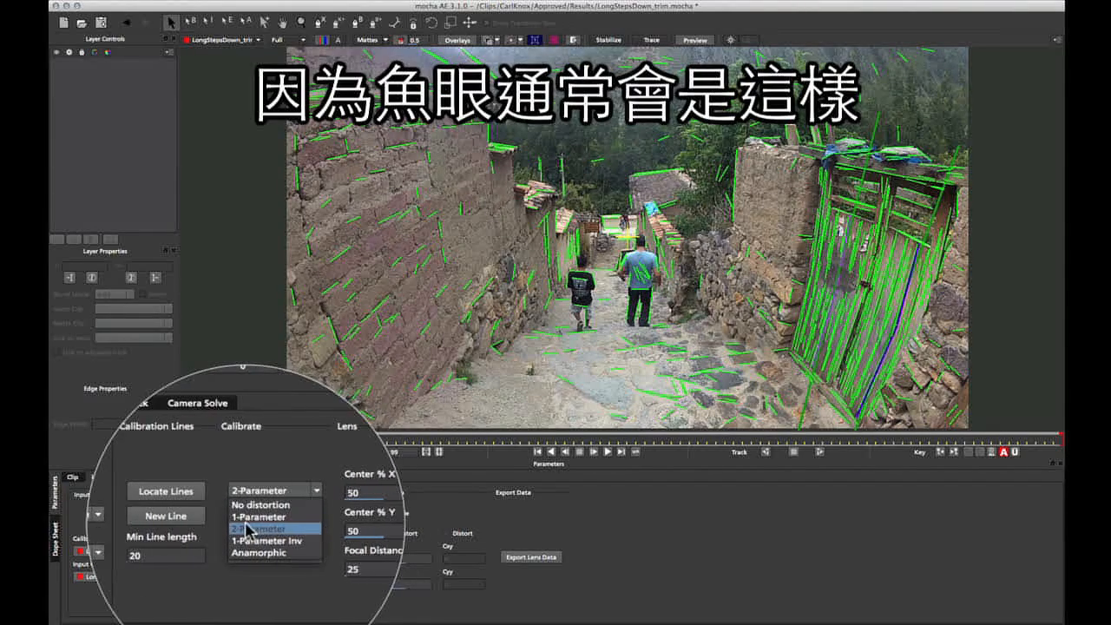
click(253, 529)
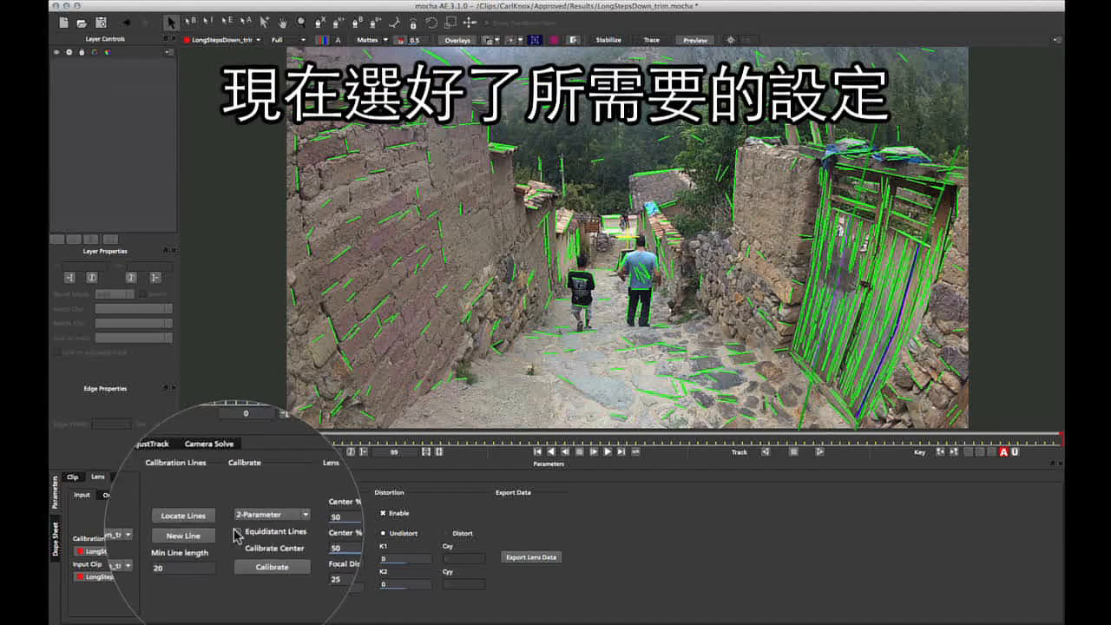
click(269, 578)
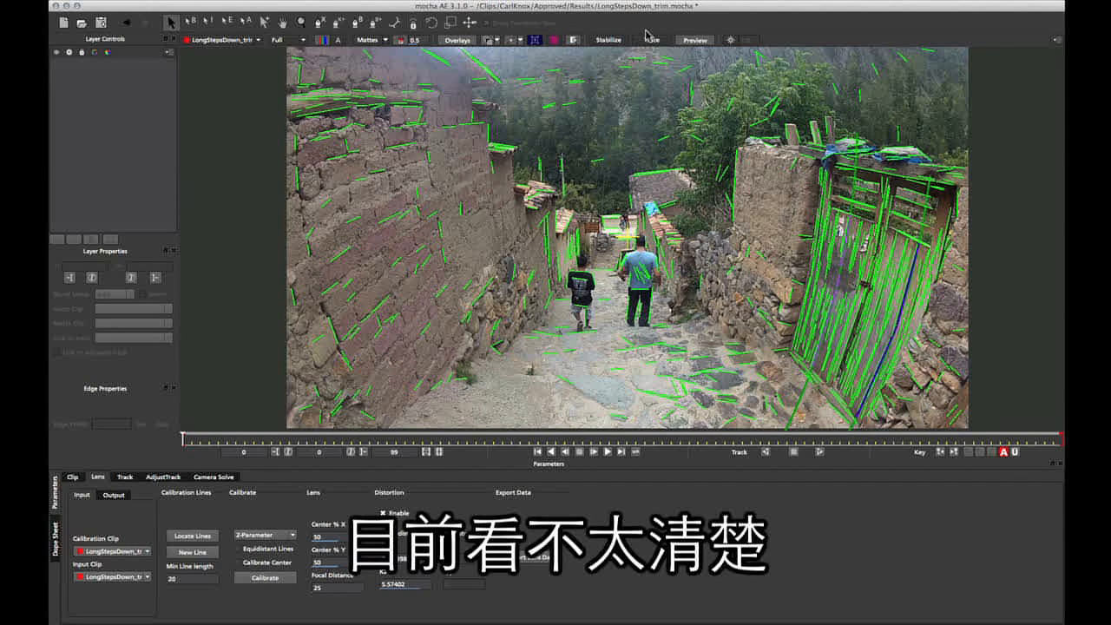
click(556, 45)
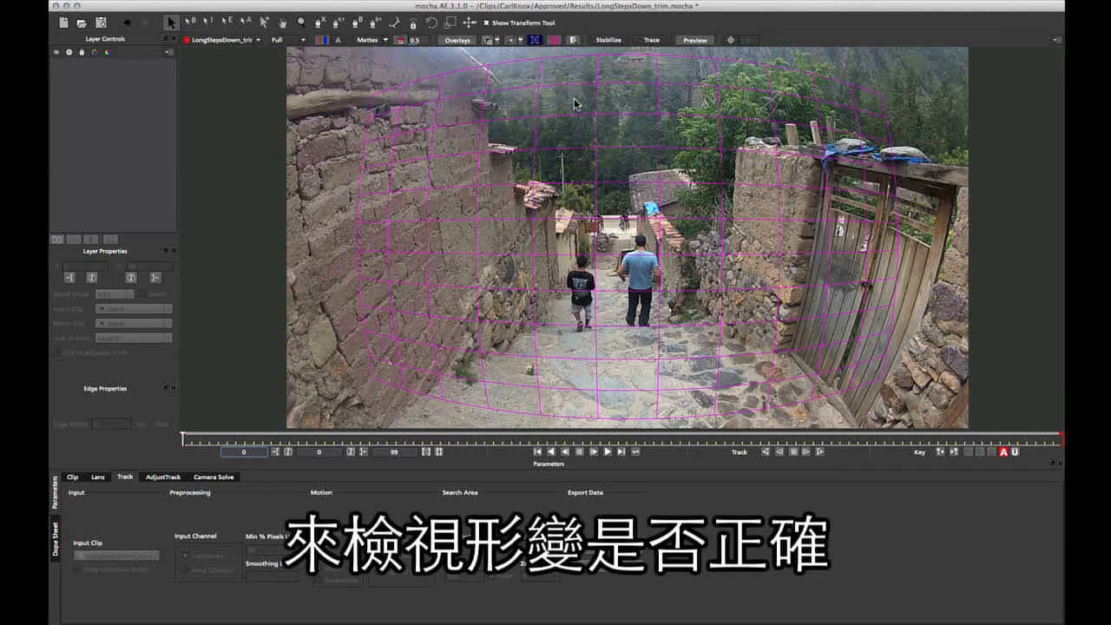
Draw a rough X-Spline shape around the wooden door as a test layer.
click(316, 42)
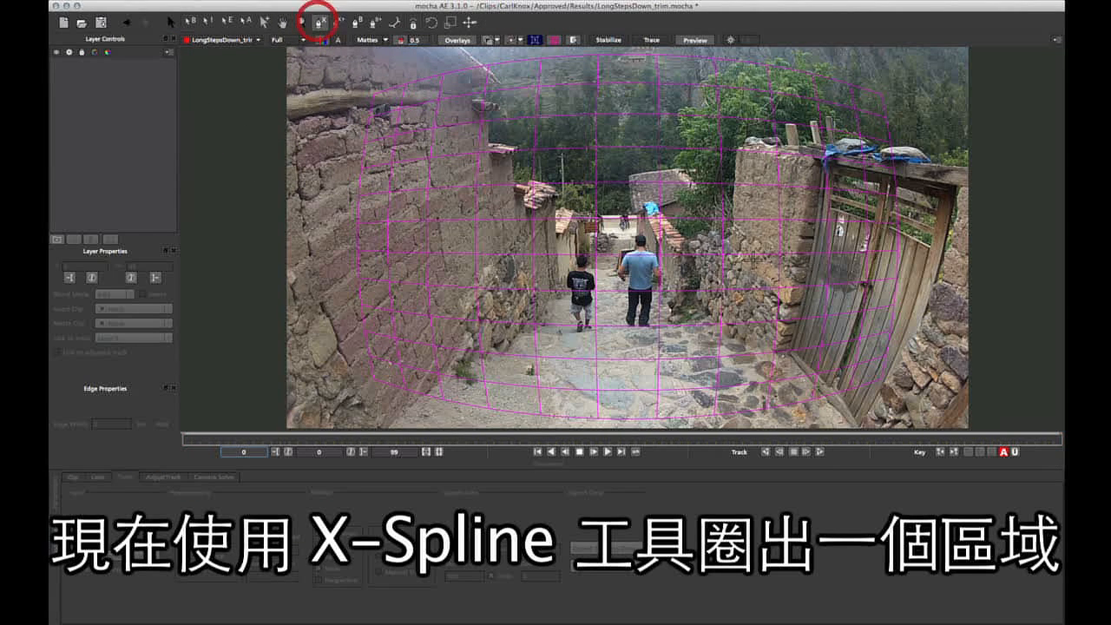
click(868, 210)
click(825, 203)
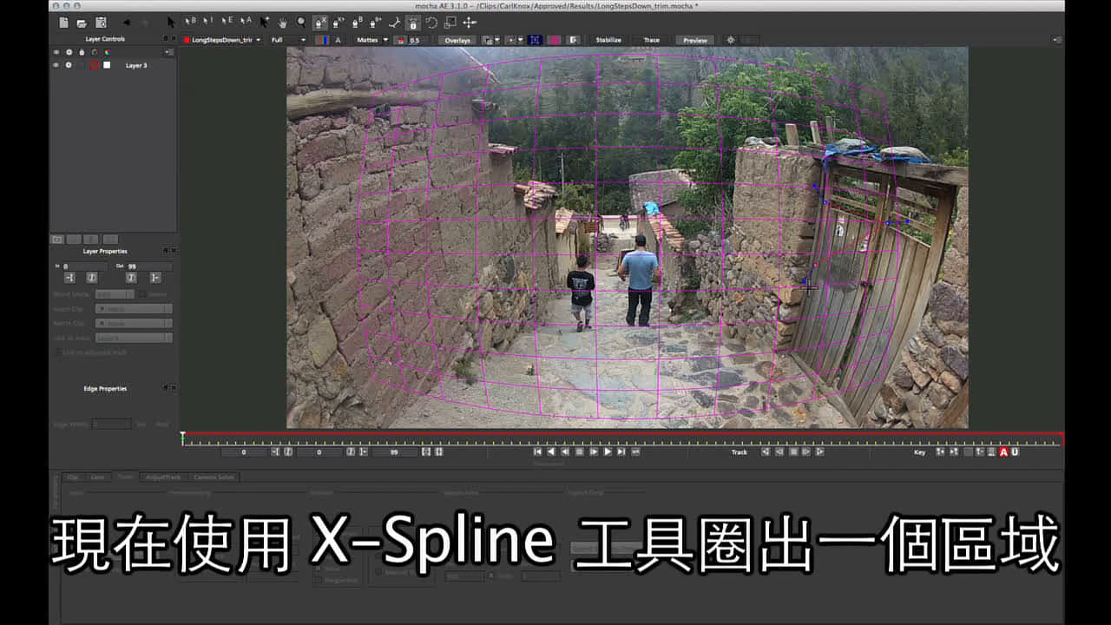
click(795, 323)
click(848, 354)
right_click(850, 358)
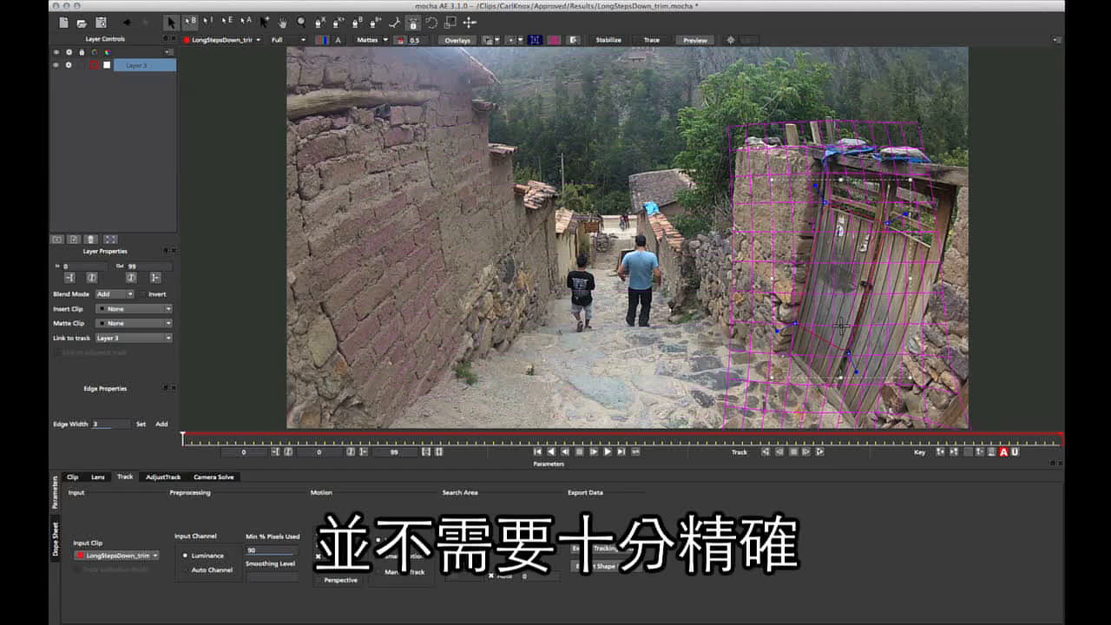
Fit the four corners of the test layer's planar surface to the corners of the left door panel.
click(535, 40)
drag(808, 221, 876, 225)
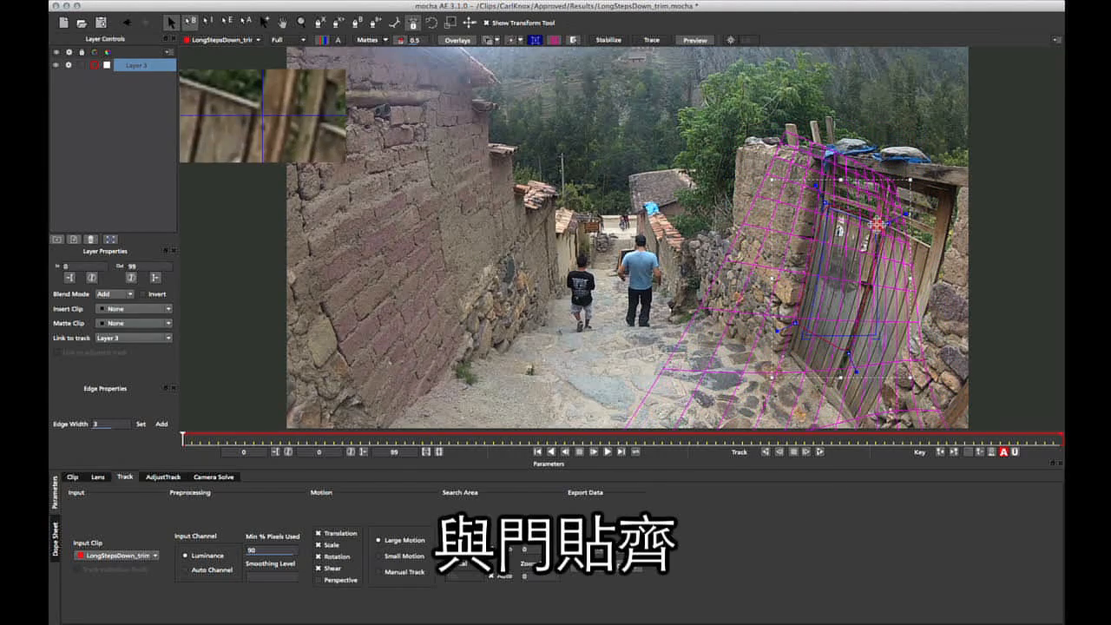
drag(807, 341, 792, 354)
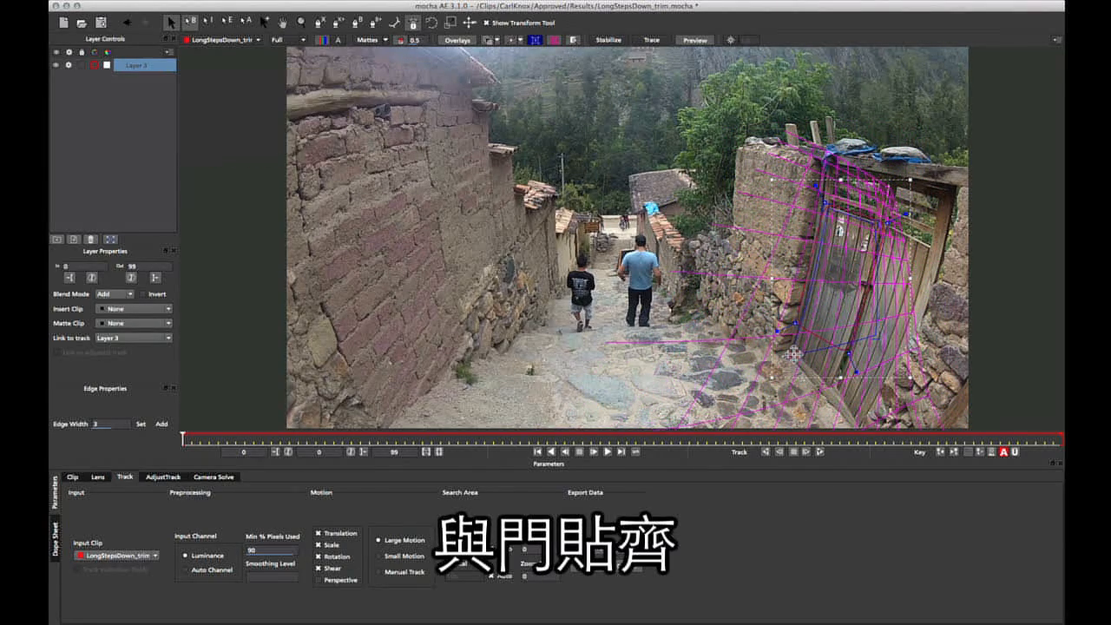
drag(868, 338, 830, 387)
drag(874, 223, 877, 227)
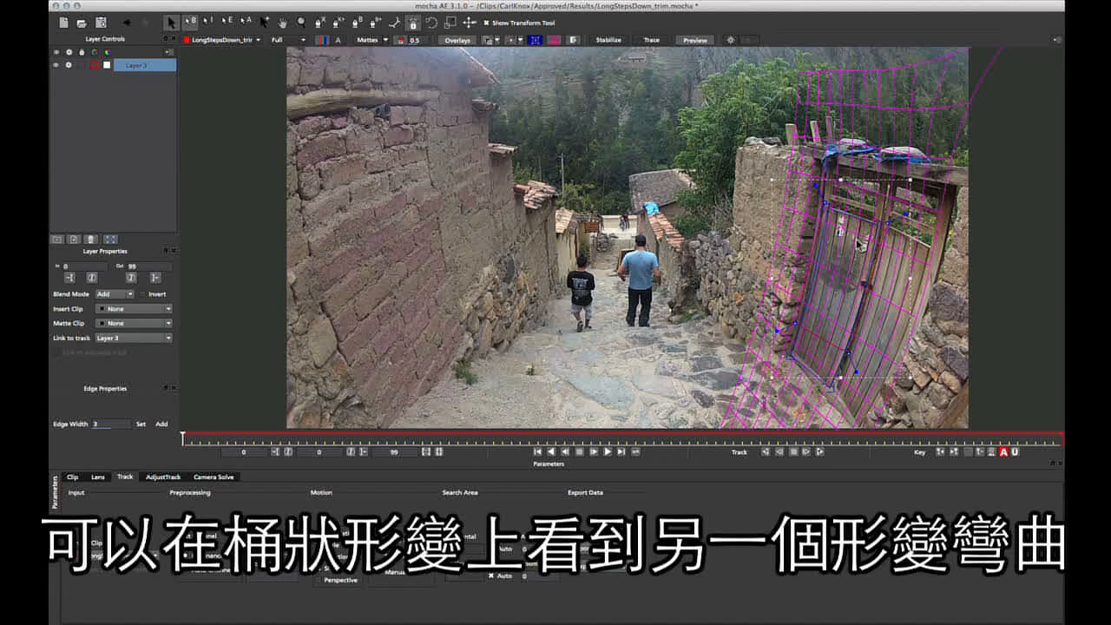
Insert the Grid32x32 clip on the test layer and enlarge the door area to check its fit.
drag(857, 275, 807, 54)
key(x)
drag(854, 252, 810, 183)
click(810, 183)
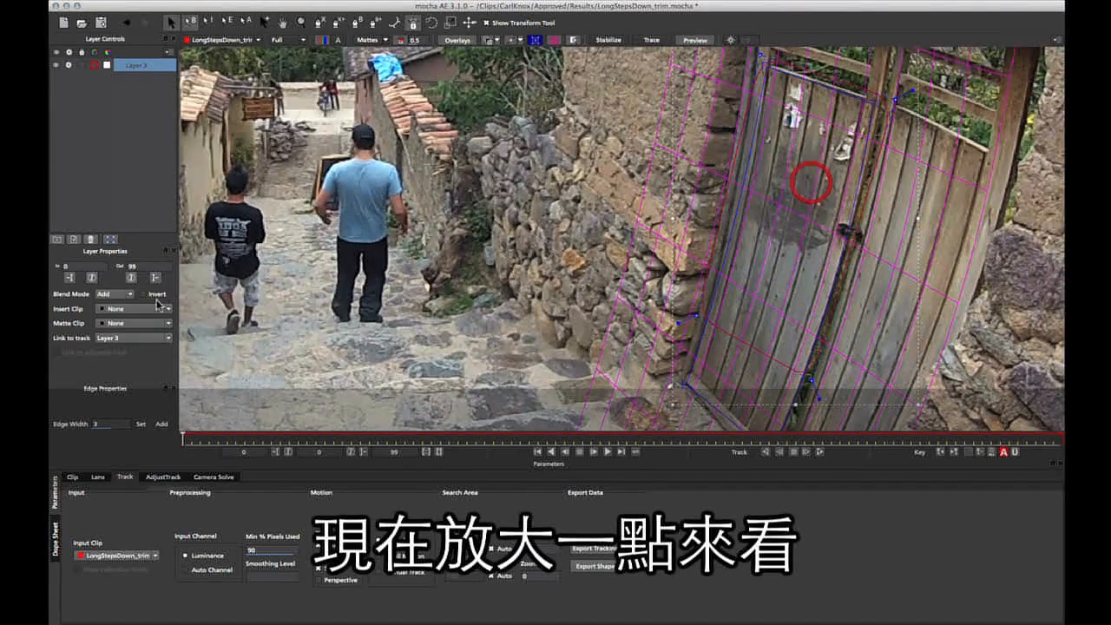
click(134, 308)
click(121, 367)
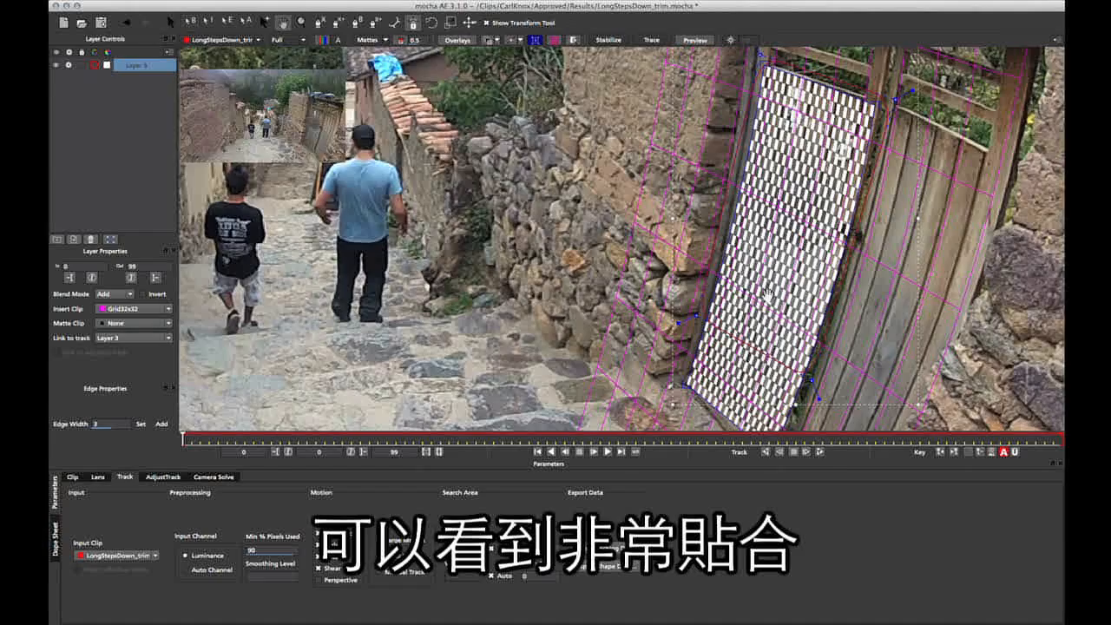
Inspect how the inserted grid follows the door panel's curved edges and delete the test layer.
mouse_move(774, 347)
mouse_down()
mouse_move(764, 242)
mouse_move(763, 339)
mouse_up()
drag(677, 280, 681, 274)
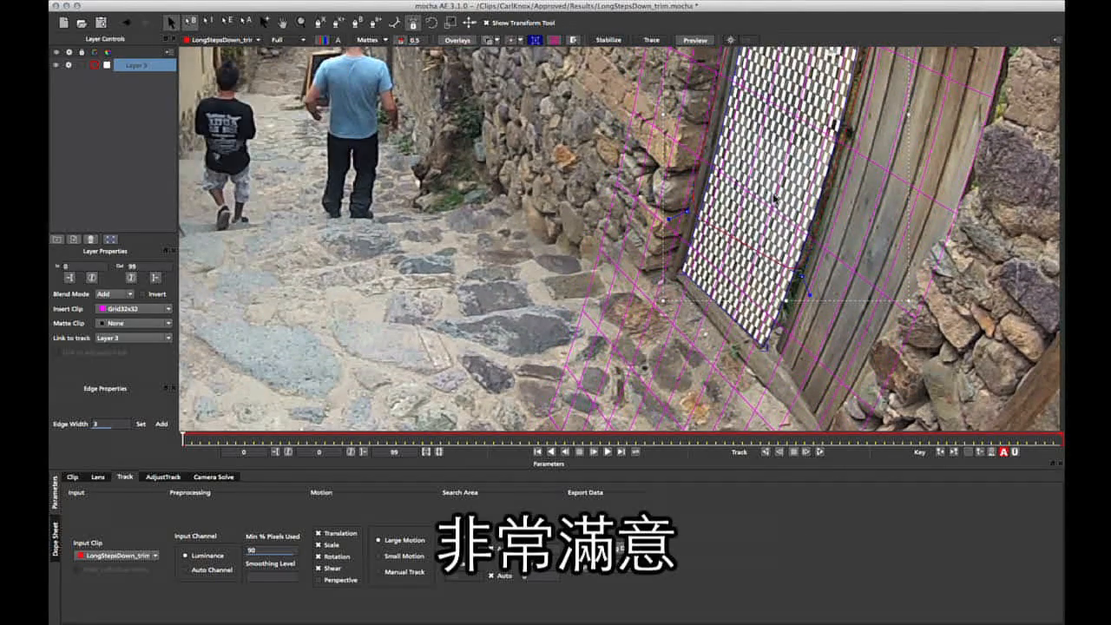
drag(779, 179, 724, 322)
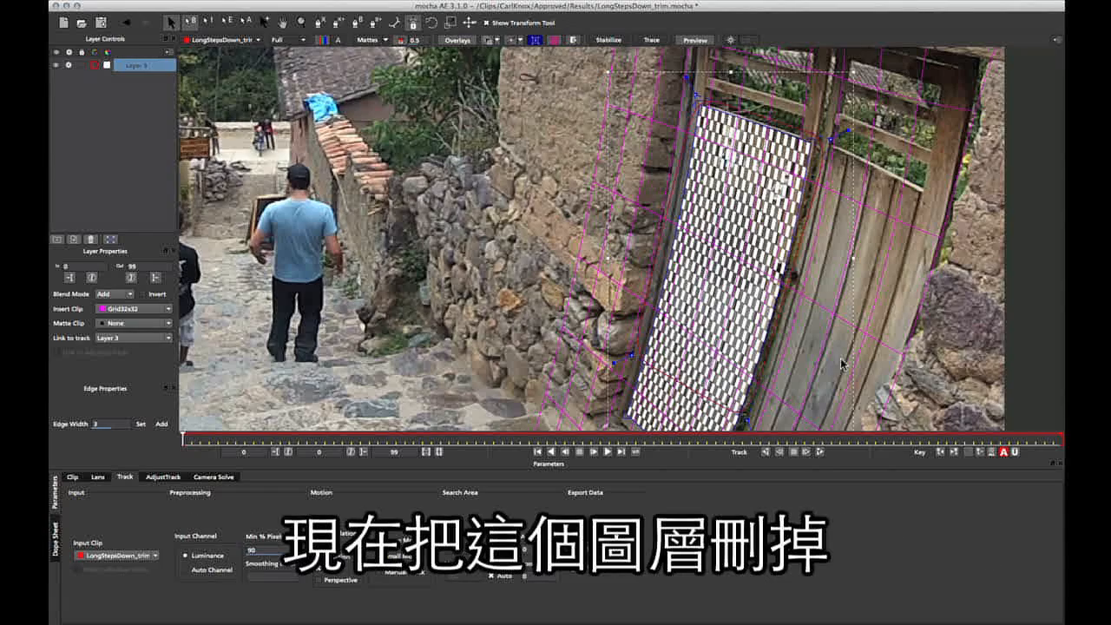
click(90, 241)
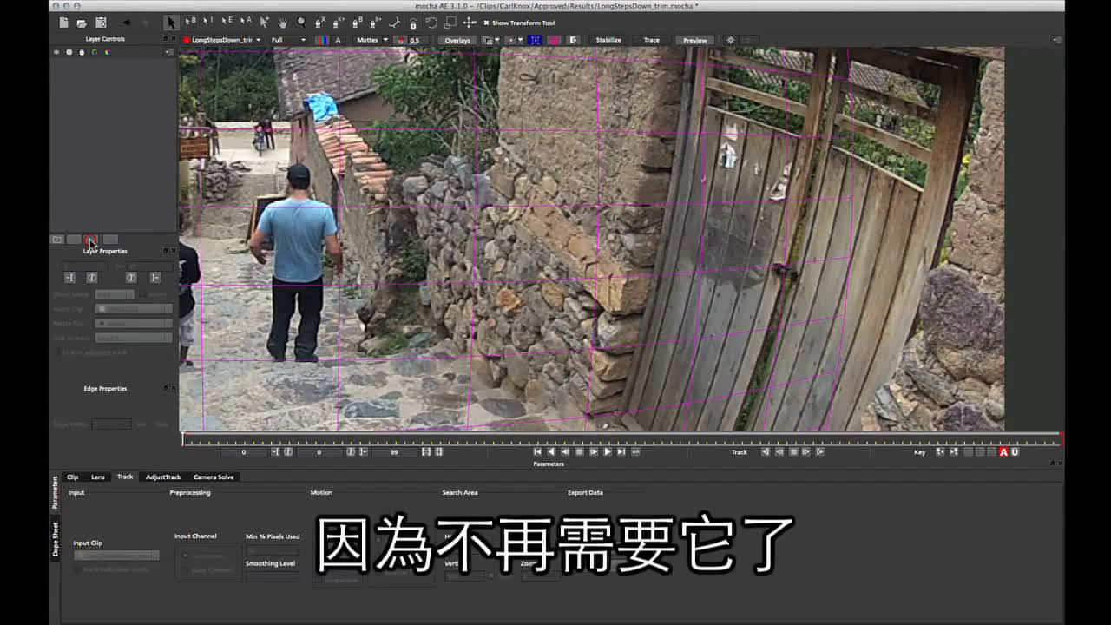
Examine the curvature of the distortion grid over the whole frame.
click(551, 255)
key(z)
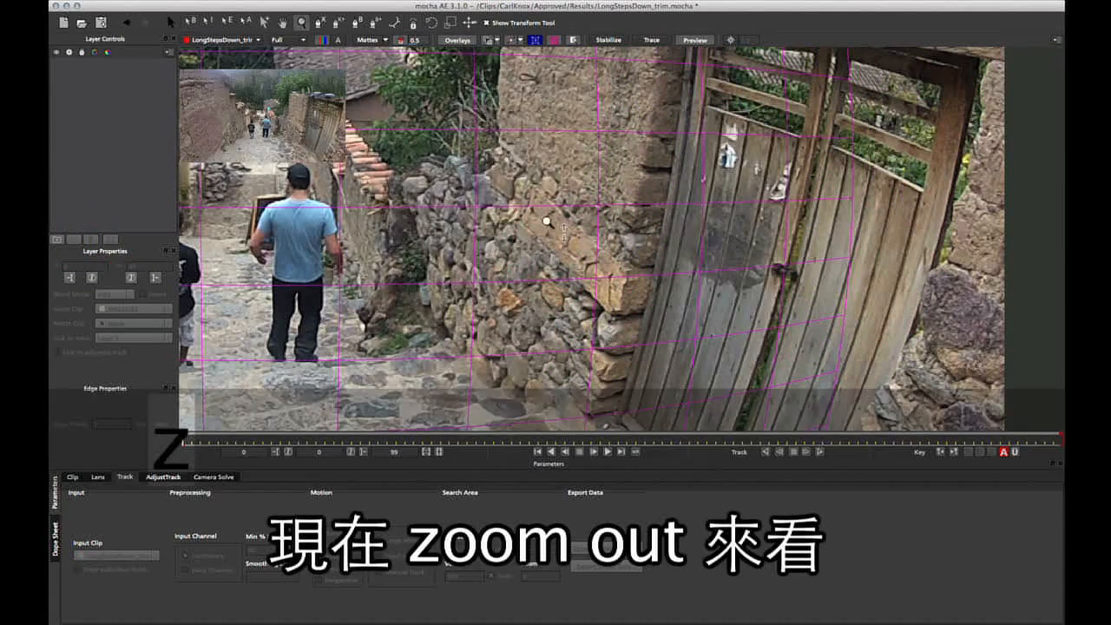
drag(549, 223, 562, 352)
key(x)
drag(521, 302, 621, 347)
key(z)
key(x)
drag(564, 178, 615, 218)
key(z)
key(x)
drag(614, 218, 607, 216)
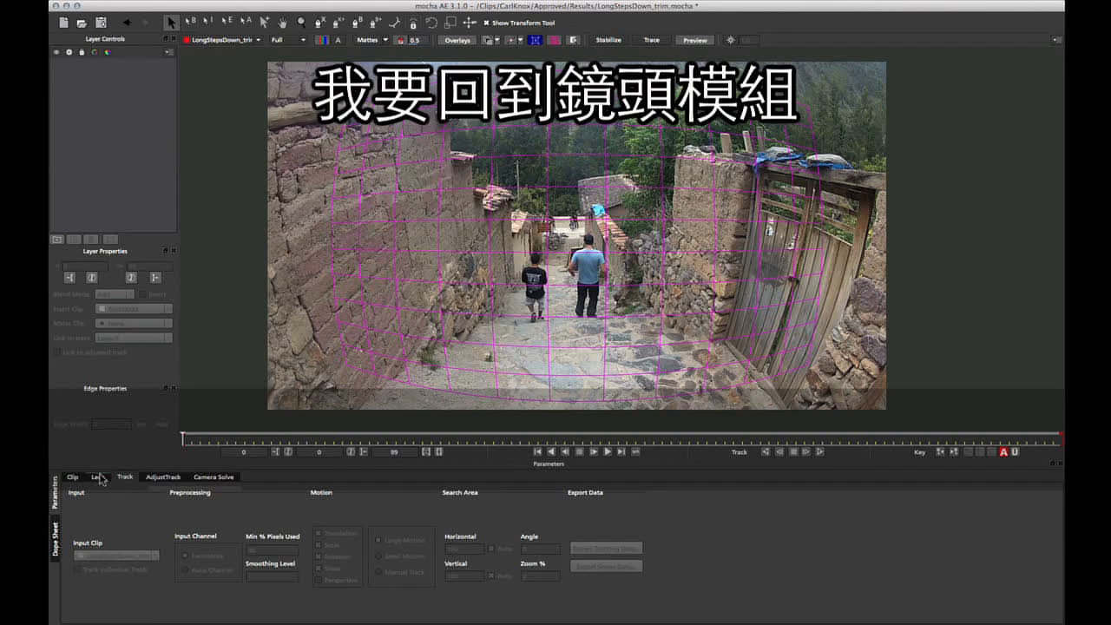
Copy the lens data in mocha Lens for After Effects format and paste it onto the LongStepsDown_trim.mov layer in After Effects.
click(99, 478)
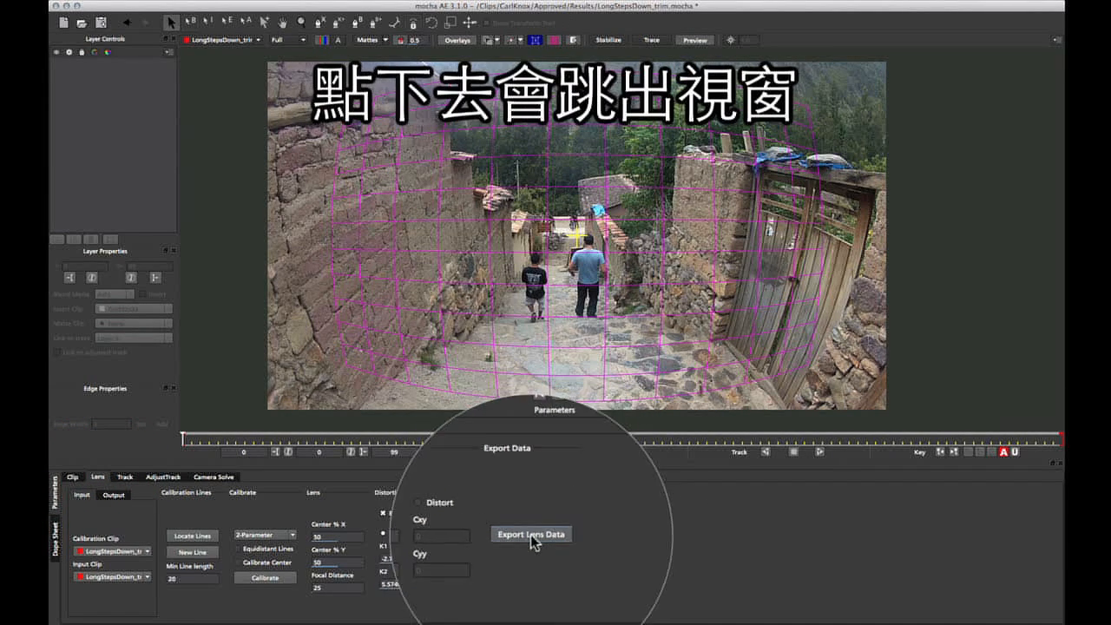
click(520, 556)
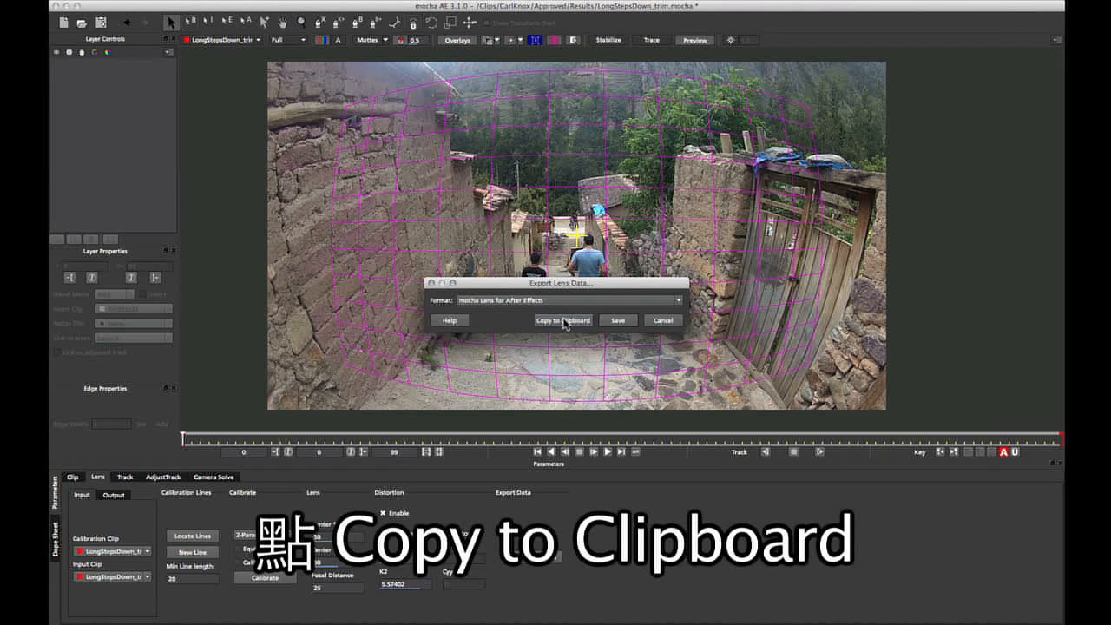
click(552, 321)
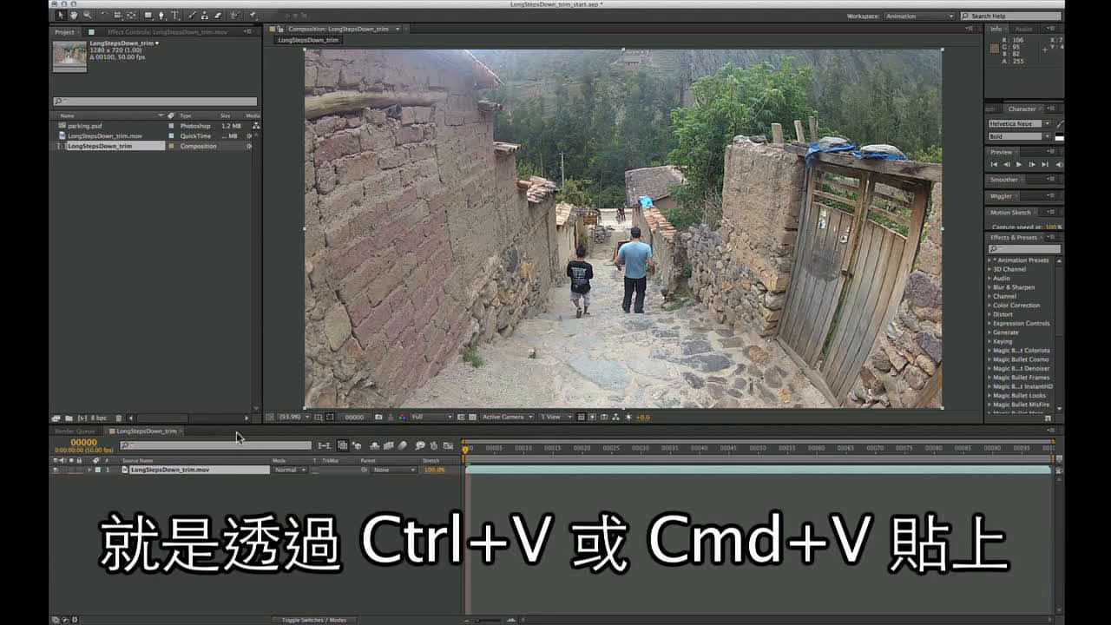
key(super+v)
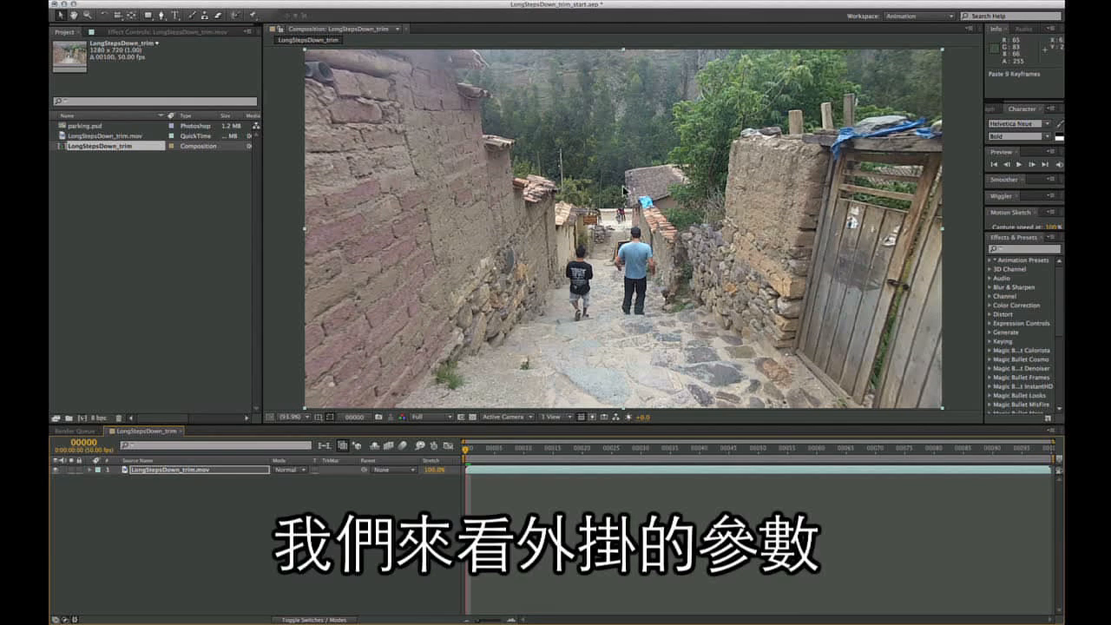
Preview the pasted mocha lens effect with Apply distortion and return its operation to Remove distortion.
click(162, 32)
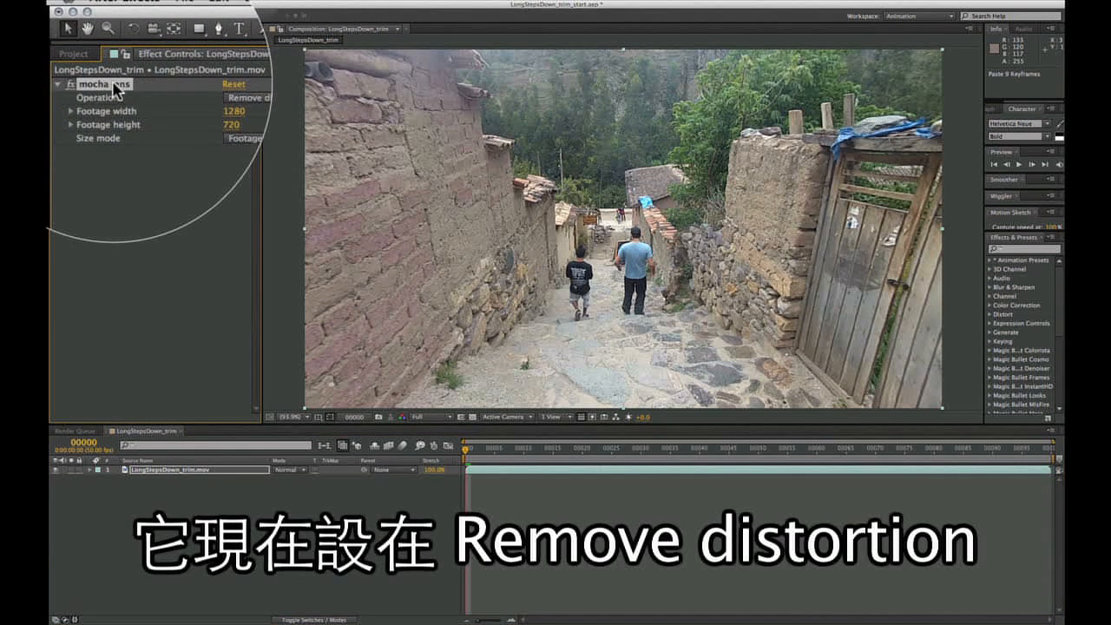
click(209, 101)
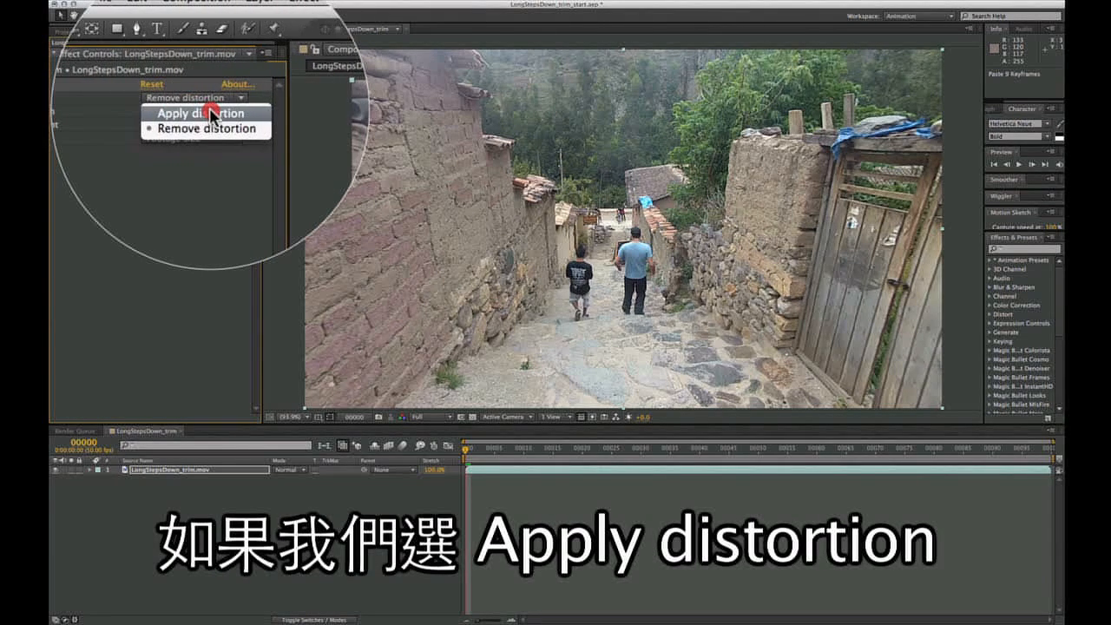
click(207, 113)
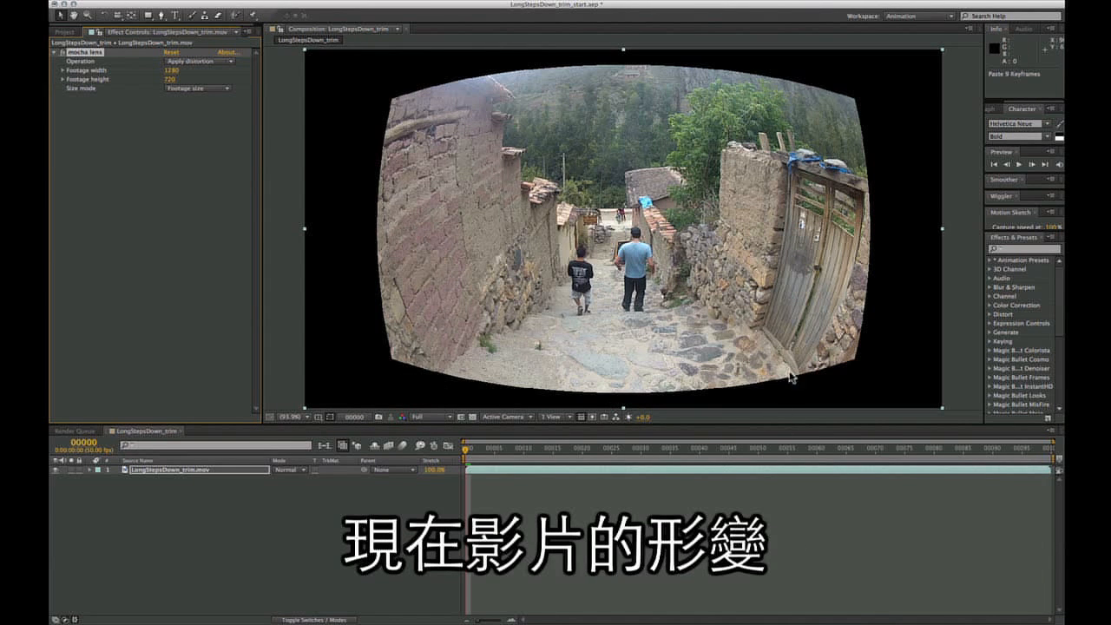
click(209, 63)
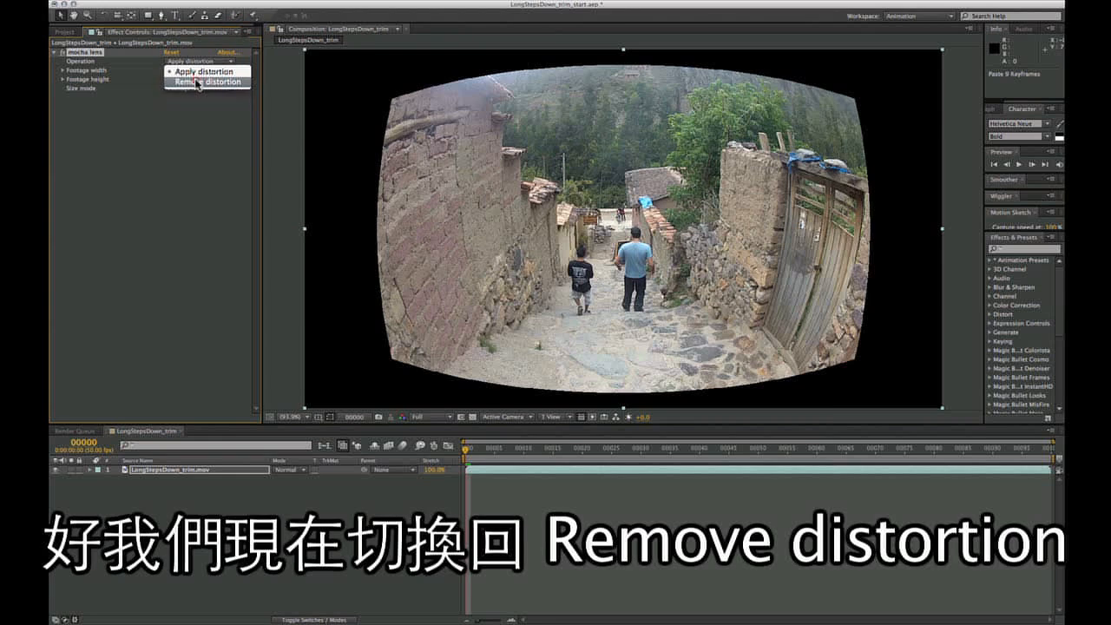
click(198, 83)
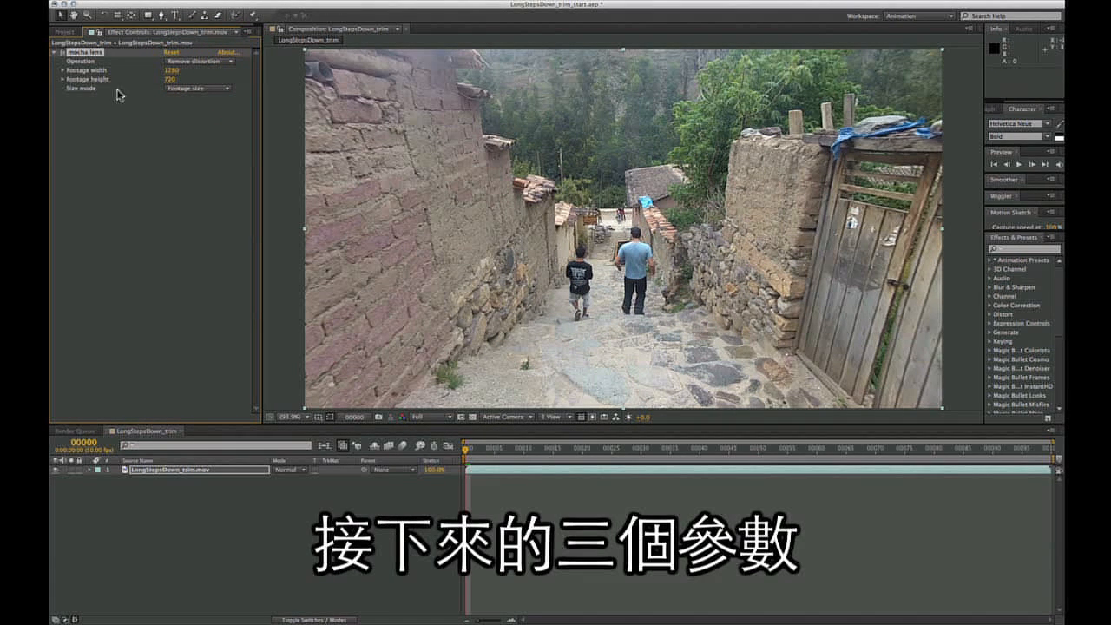
Switch the mocha lens effect off and on repeatedly to compare the footage with and without lens distortion.
click(61, 52)
click(62, 52)
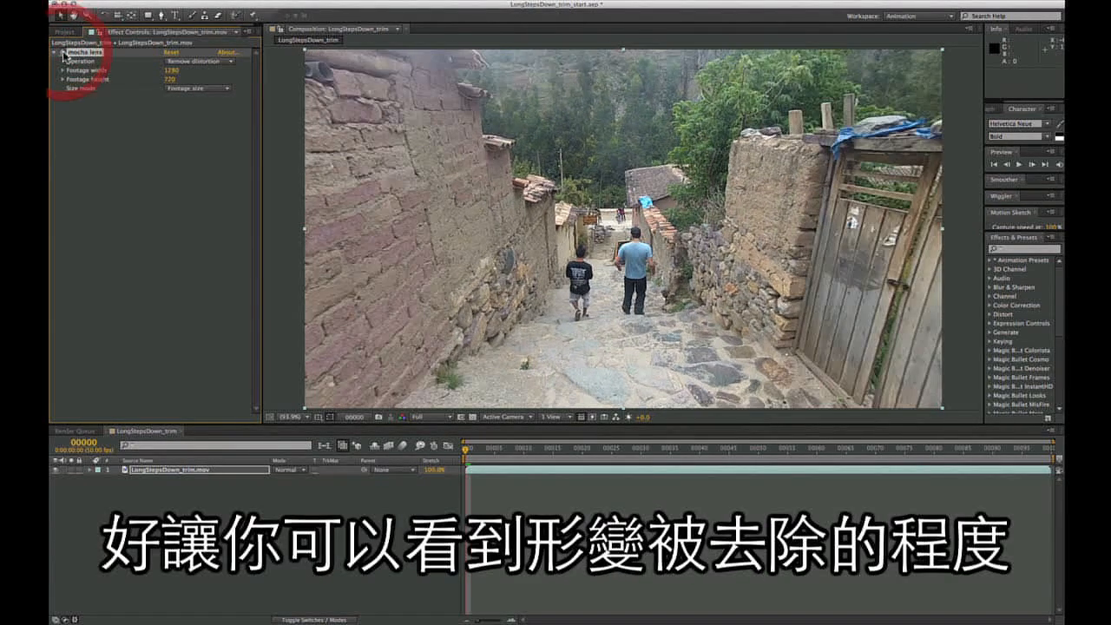
click(62, 52)
click(63, 53)
click(63, 53)
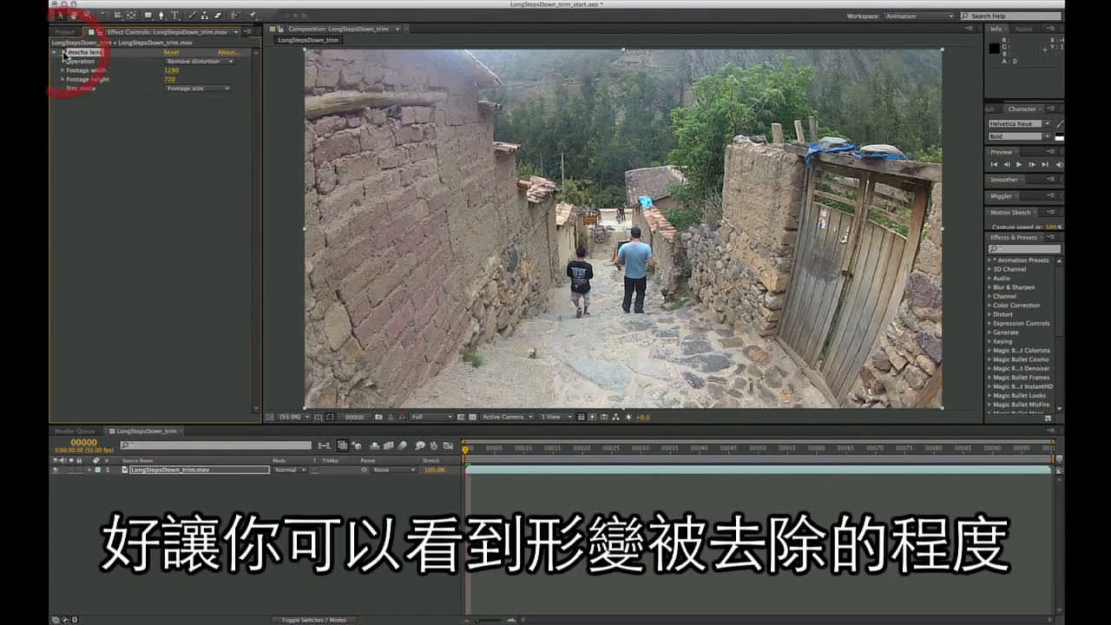
click(63, 52)
click(62, 53)
click(62, 53)
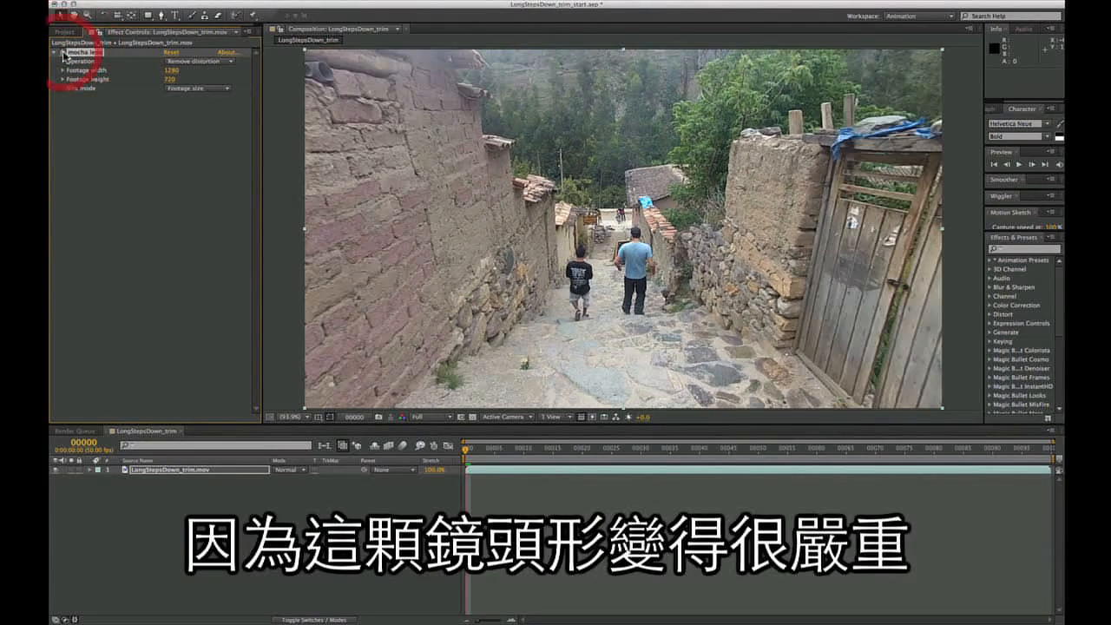
click(63, 53)
click(62, 53)
click(63, 52)
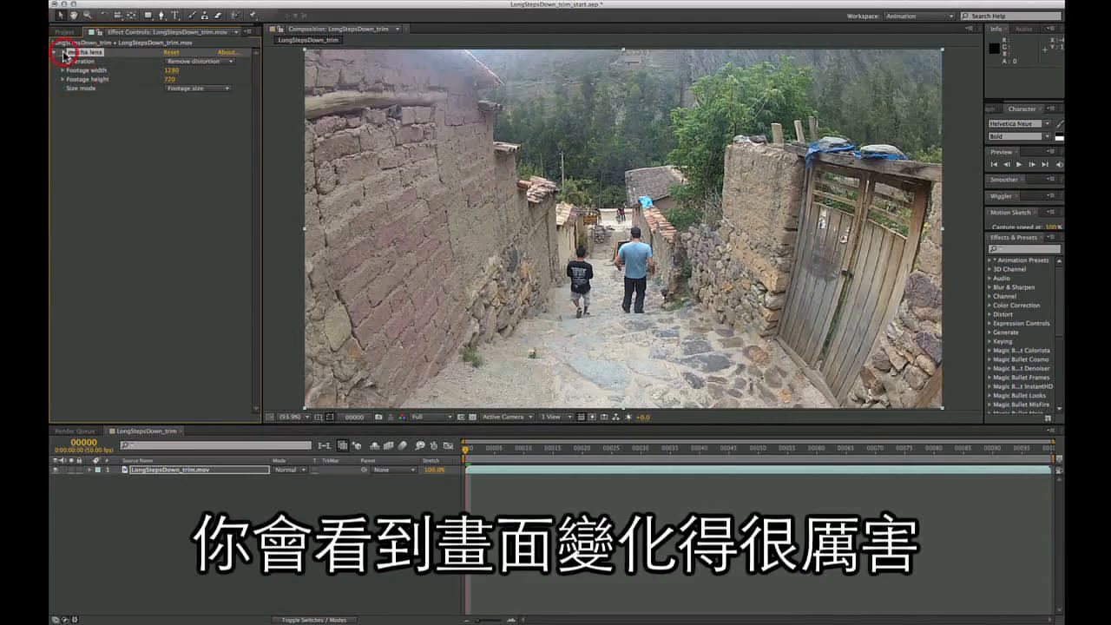
click(63, 53)
click(63, 53)
click(62, 53)
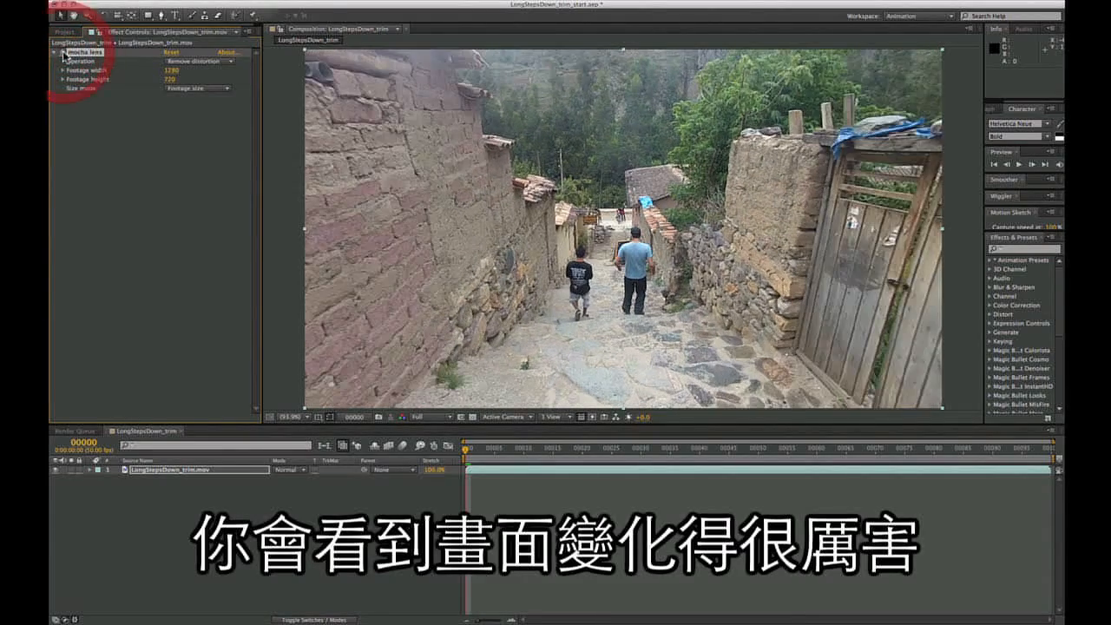
click(63, 53)
click(62, 53)
click(62, 53)
click(62, 53)
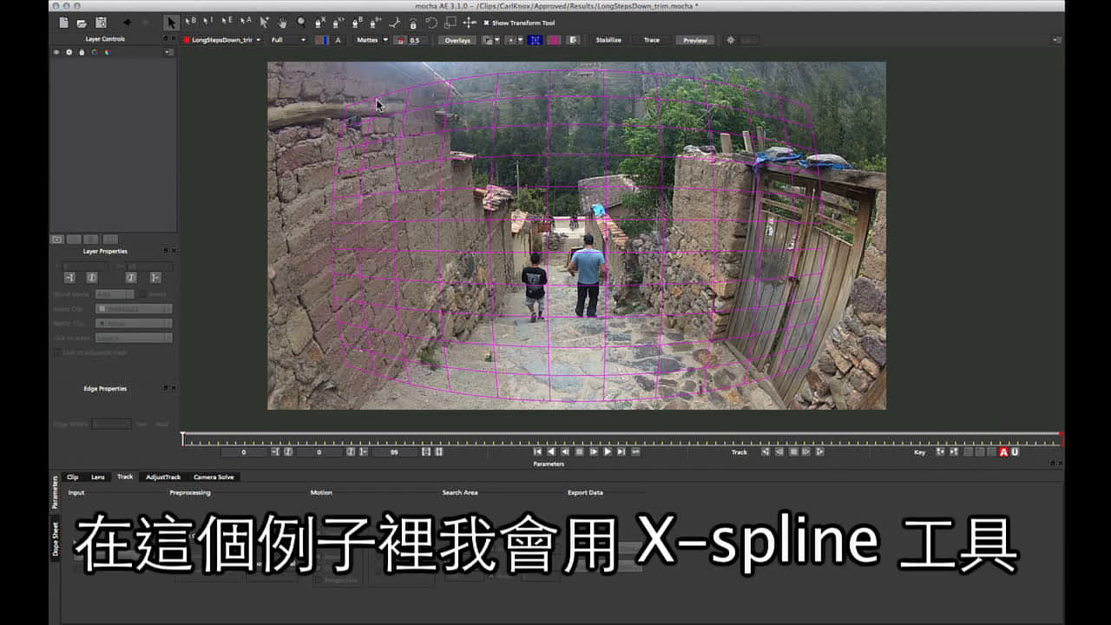
Switch to mocha AE and draw a rough X-spline around the upper part of the wooden door at frame 0.
click(320, 24)
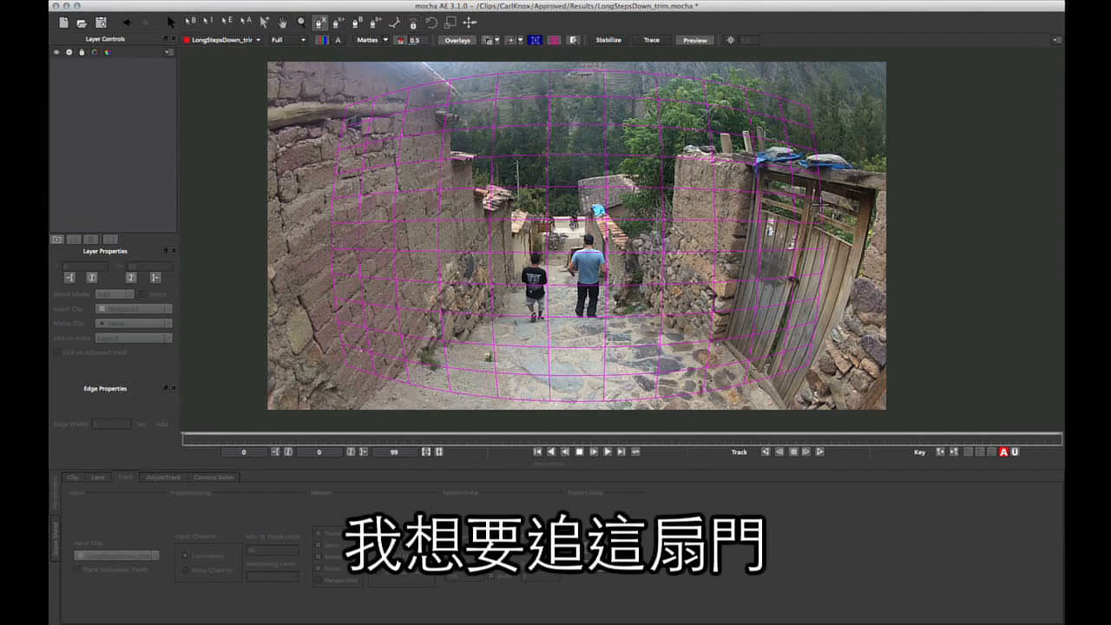
click(760, 193)
click(812, 200)
click(790, 297)
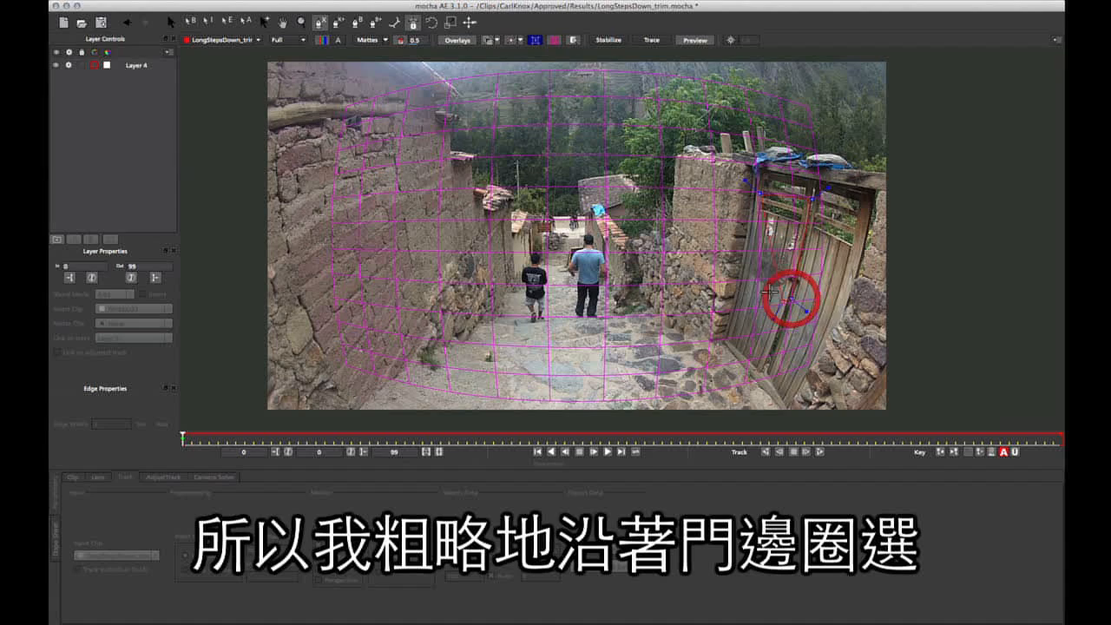
click(737, 274)
right_click(737, 274)
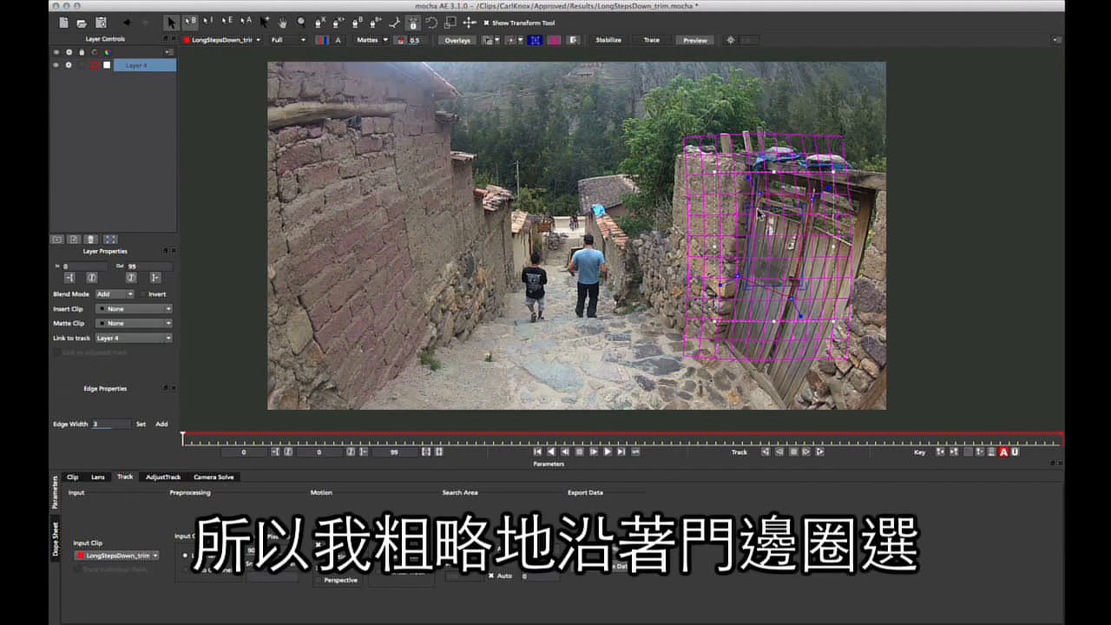
Fit the four corners of the new layer's planar surface to the area between the posters on the door.
drag(749, 206, 804, 225)
drag(586, 404, 628, 362)
drag(803, 295, 797, 241)
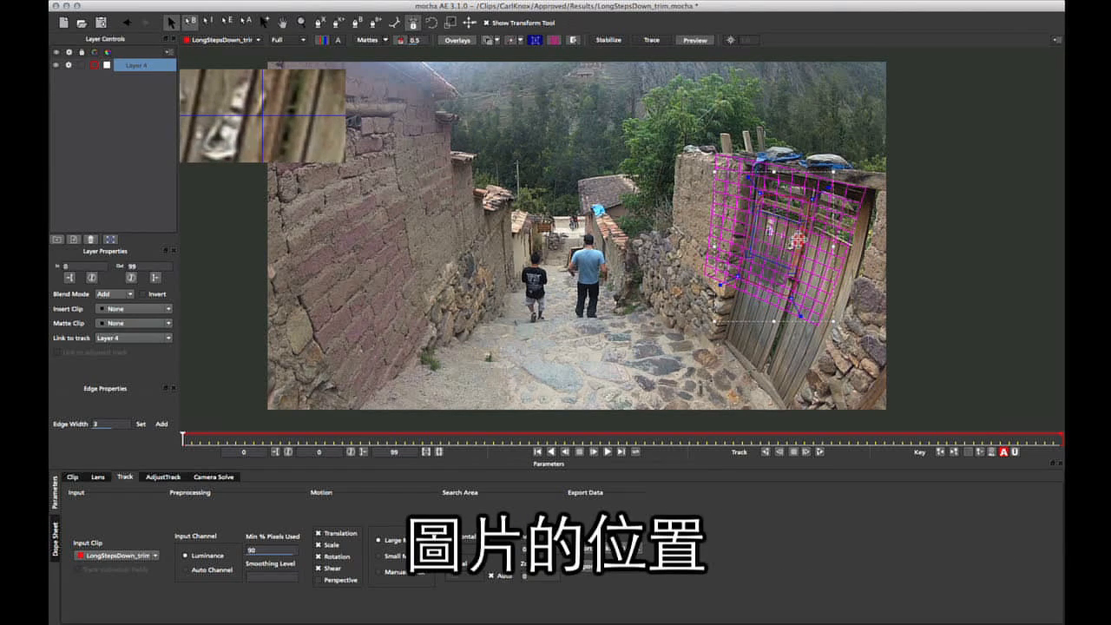
drag(774, 262, 761, 211)
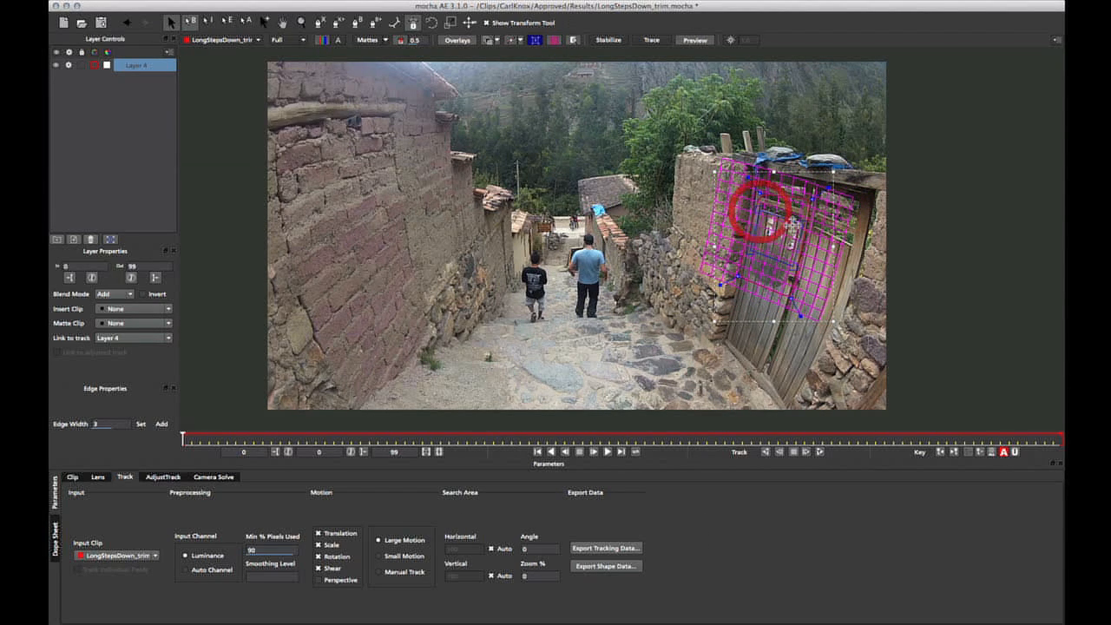
mouse_move(794, 251)
mouse_down()
mouse_move(753, 251)
mouse_move(789, 267)
mouse_up()
drag(804, 220, 801, 220)
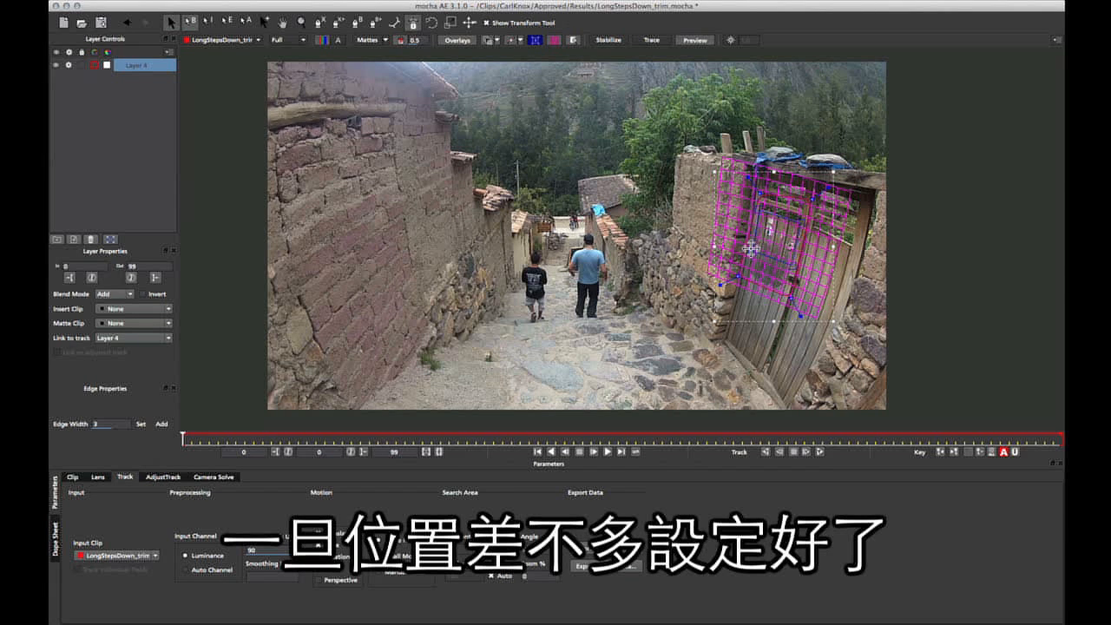
drag(750, 249, 798, 222)
drag(790, 264, 791, 266)
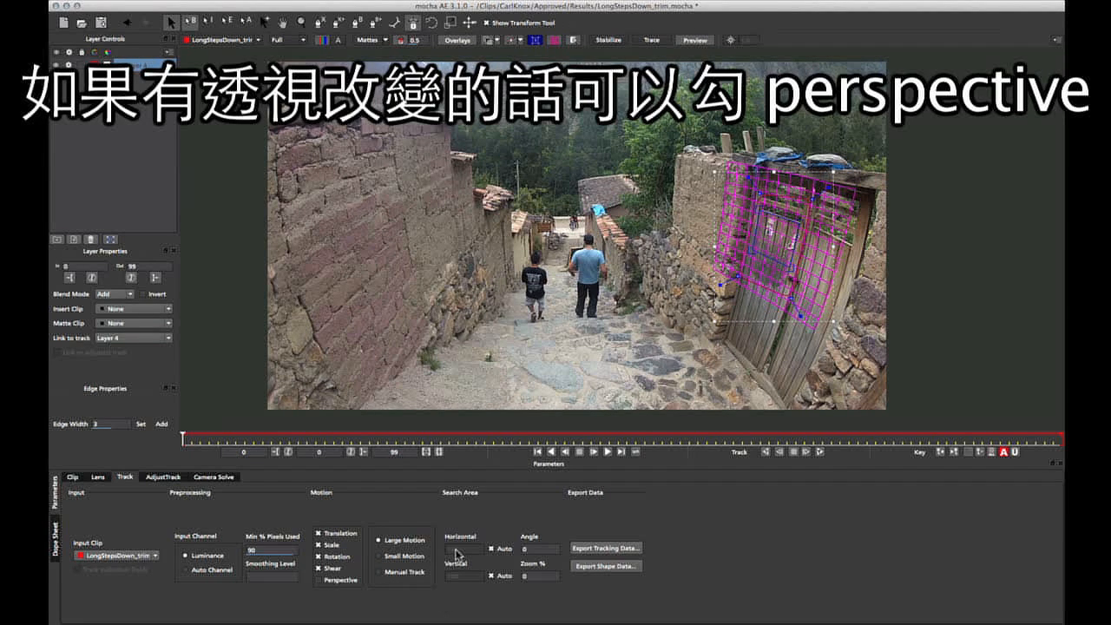
Track the door layer forward through the clip with Perspective motion enabled and play back the result.
click(321, 580)
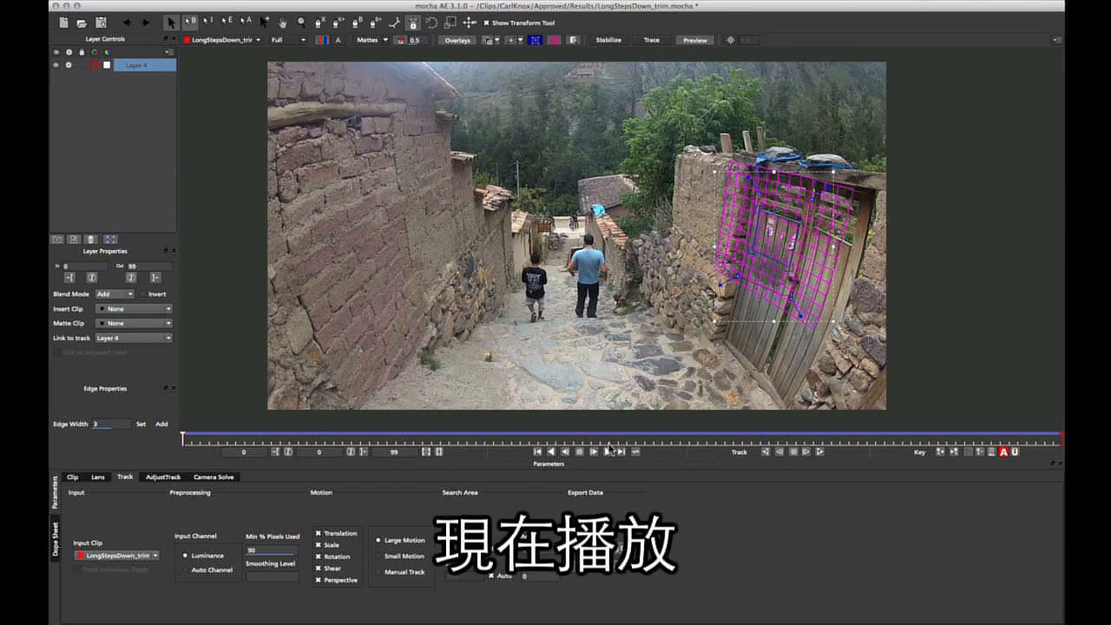
click(605, 451)
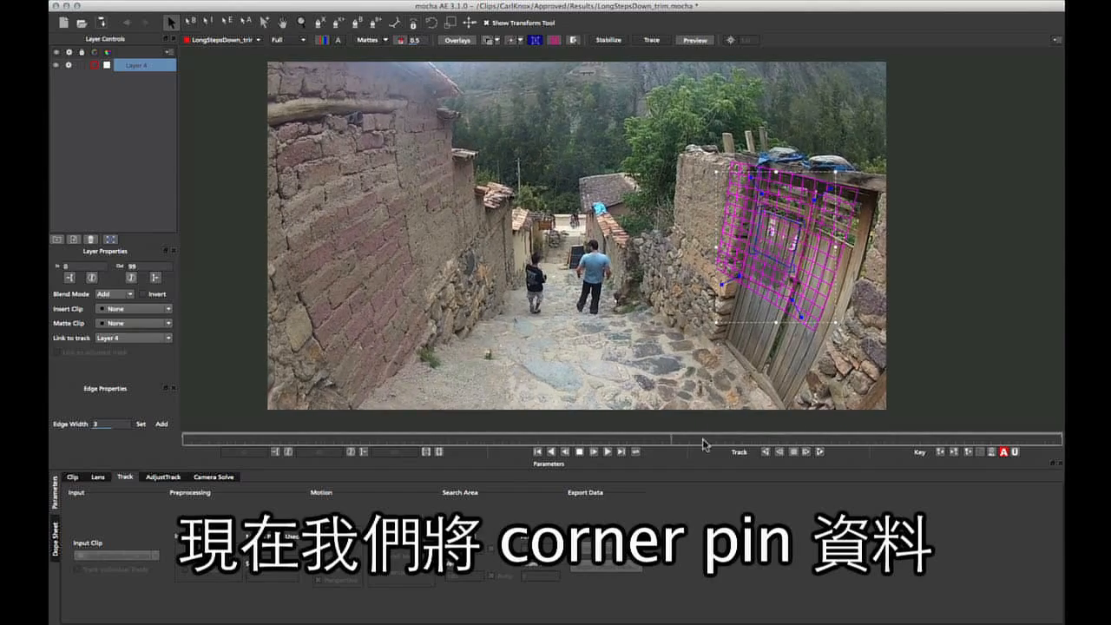
click(578, 451)
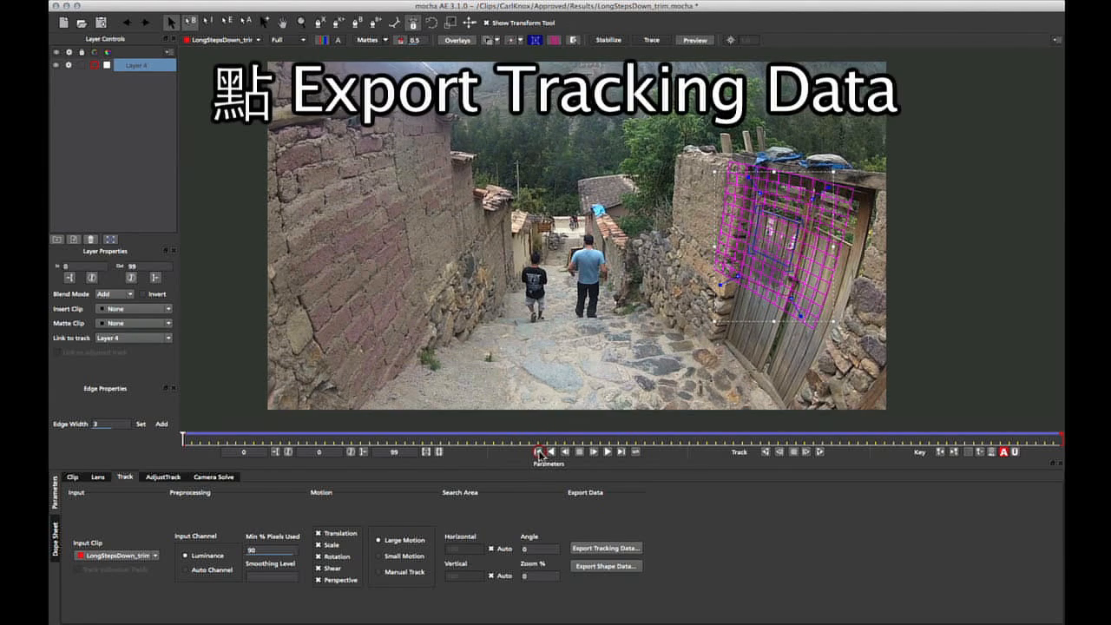
Copy the tracking data to the clipboard as After Effects Corner Pin [supports motion blur] with Remove lens distortion enabled.
click(631, 548)
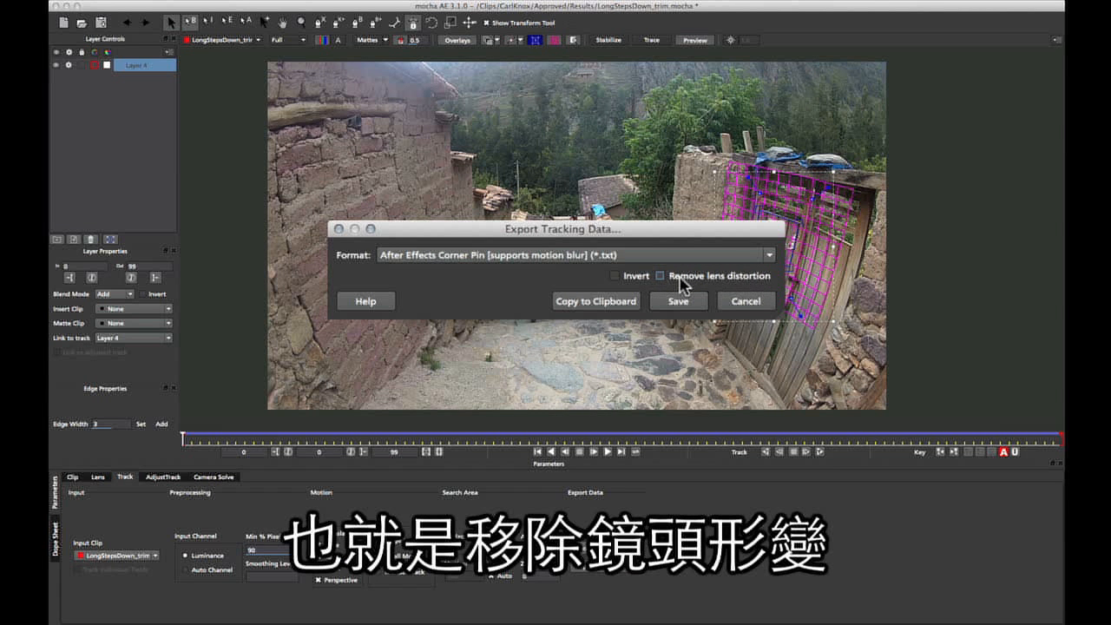
drag(685, 230, 682, 199)
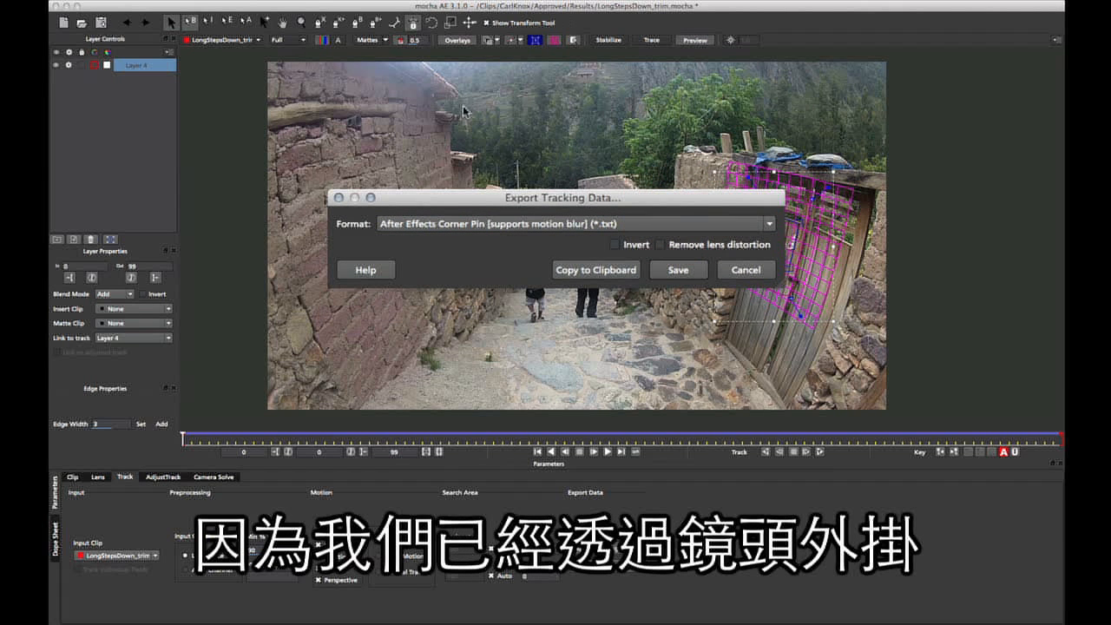
click(685, 247)
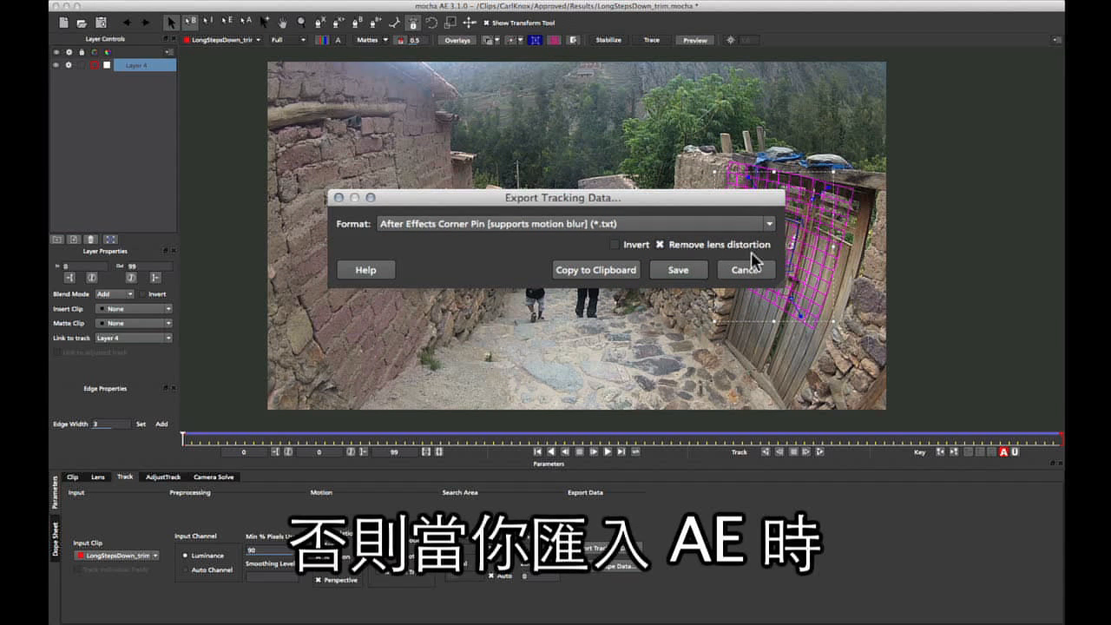
drag(706, 202, 704, 164)
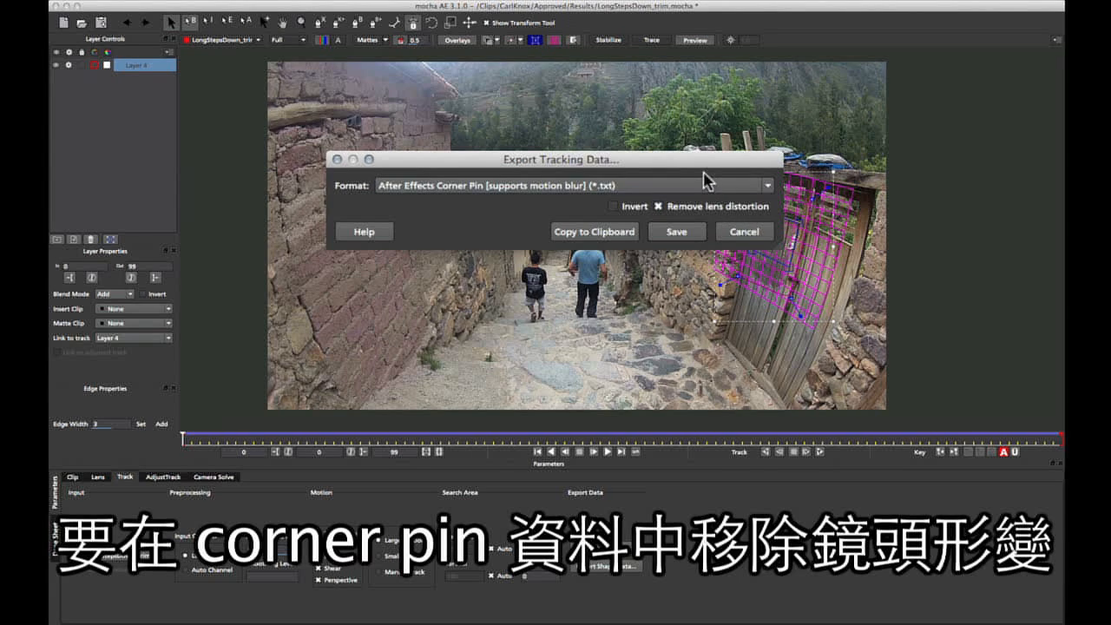
drag(700, 165, 676, 162)
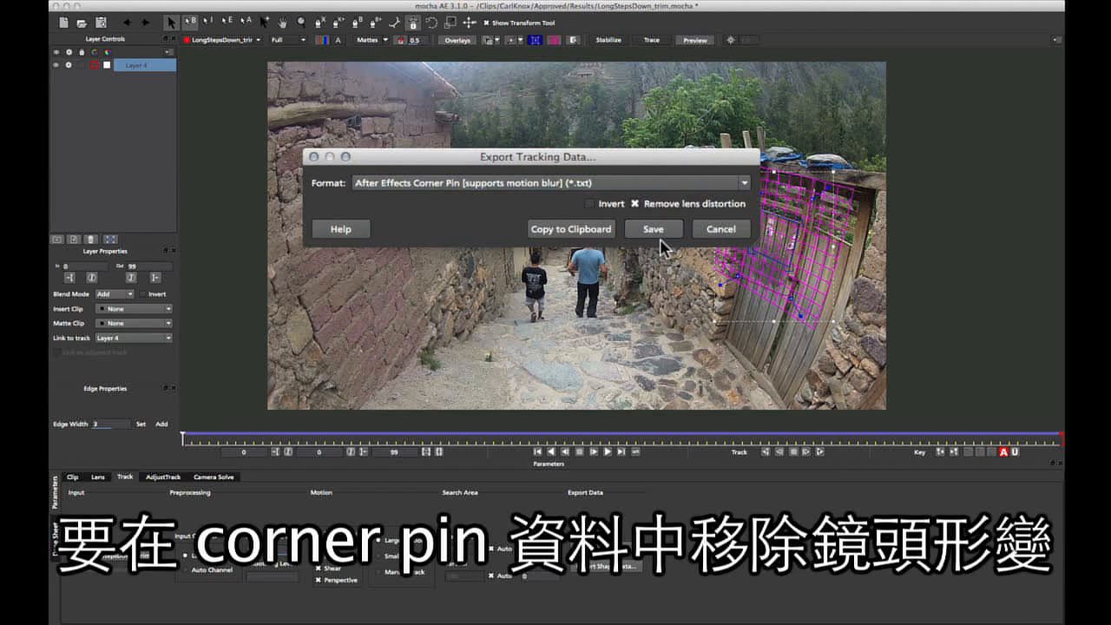
click(577, 230)
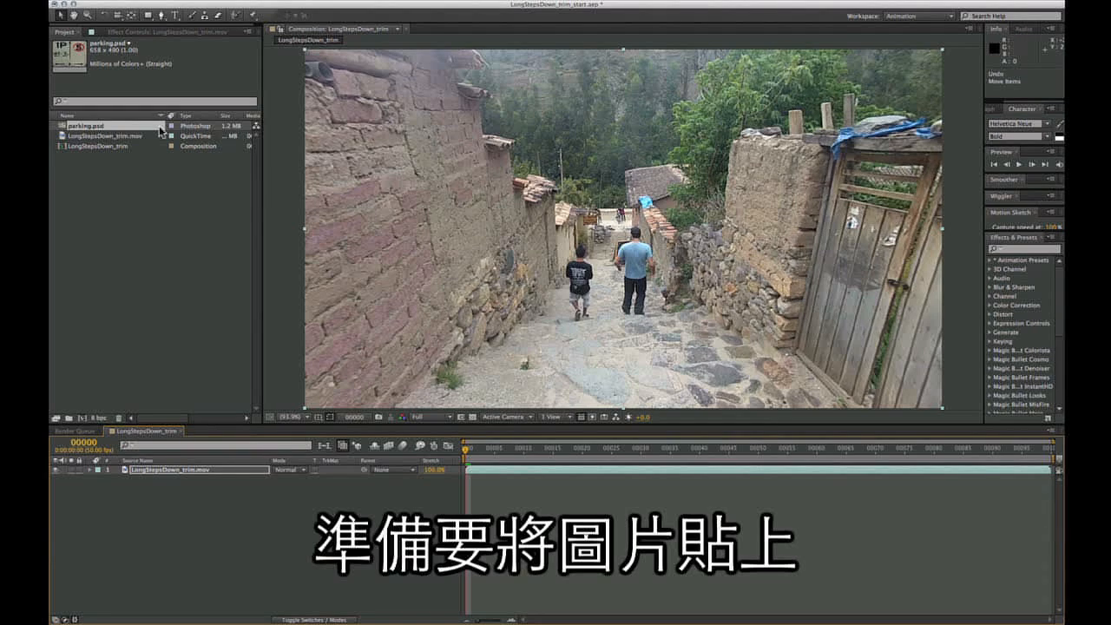
Add parking.psd above the footage layer and pre-compose it as "parking comp", moving all attributes into the new composition.
drag(124, 126, 154, 473)
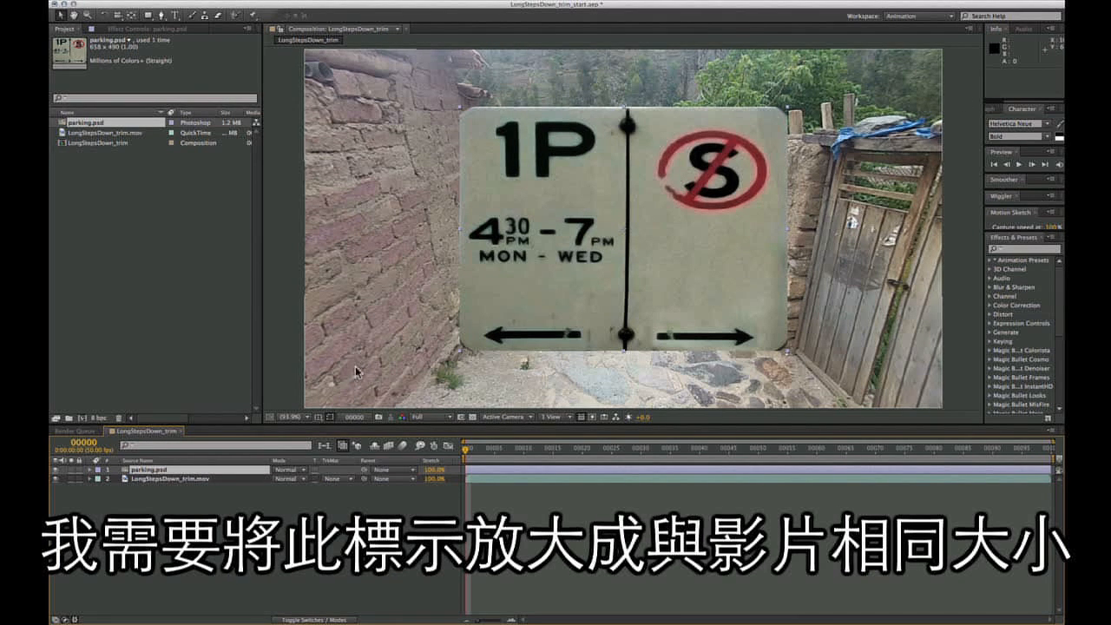
click(159, 469)
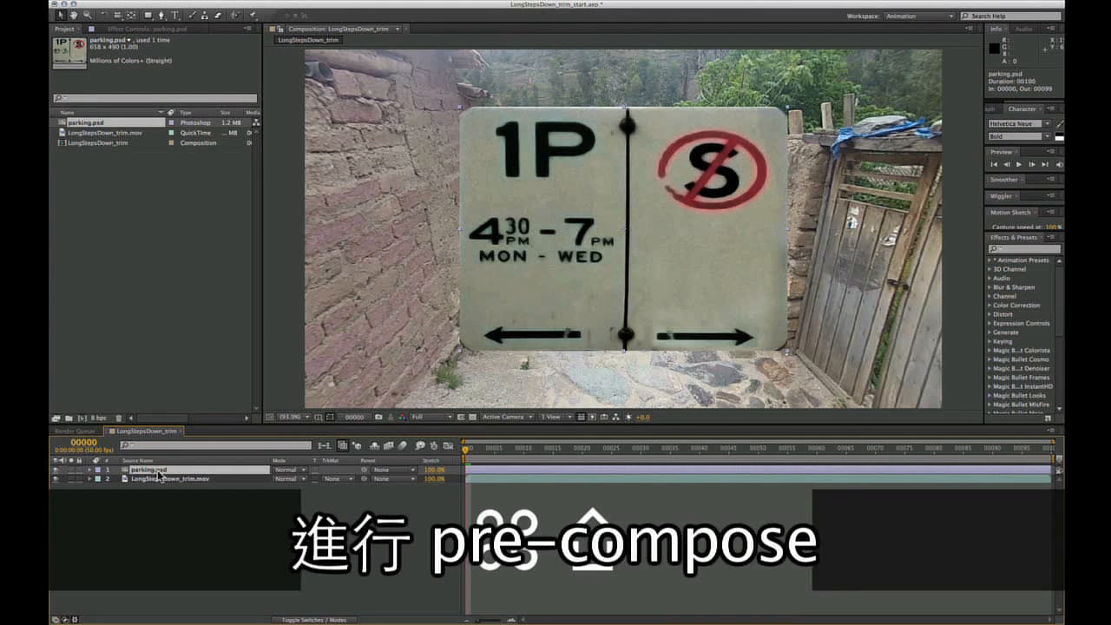
key(super+shift+c)
click(383, 326)
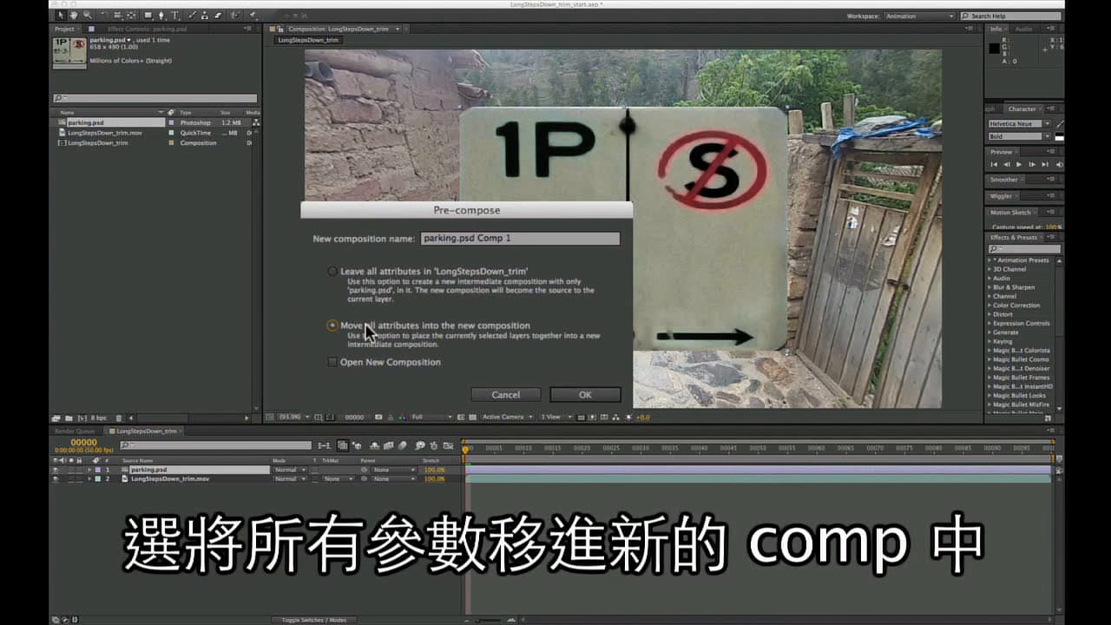
drag(457, 245, 606, 245)
text(comp)
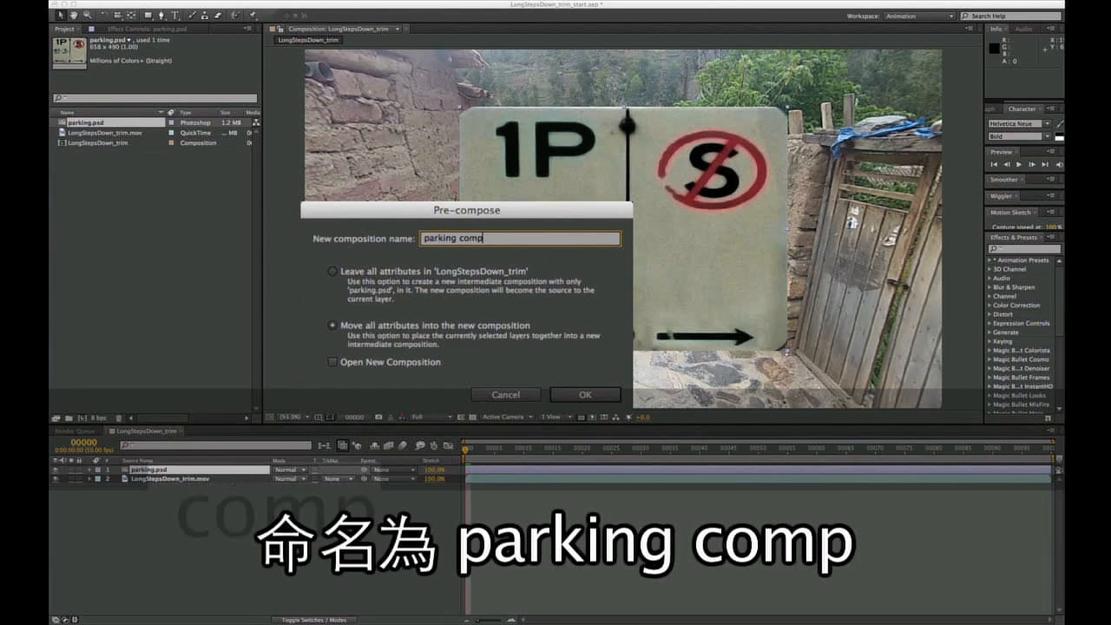
click(574, 393)
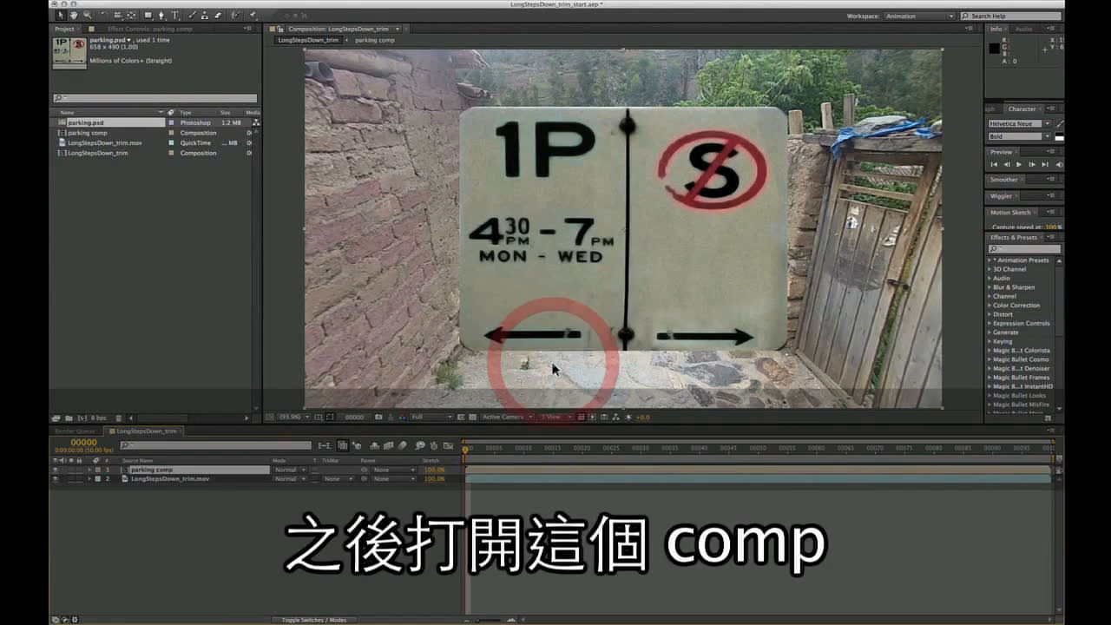
Open parking comp and stretch the parking.psd layer to the full frame with Fit to Comp.
double_click(148, 470)
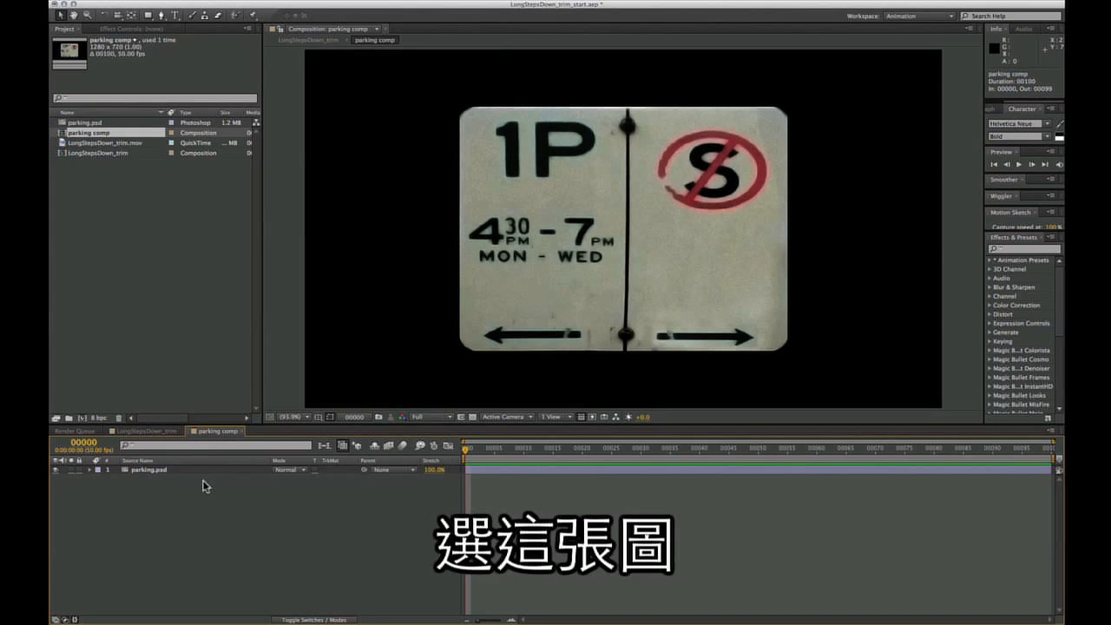
click(163, 469)
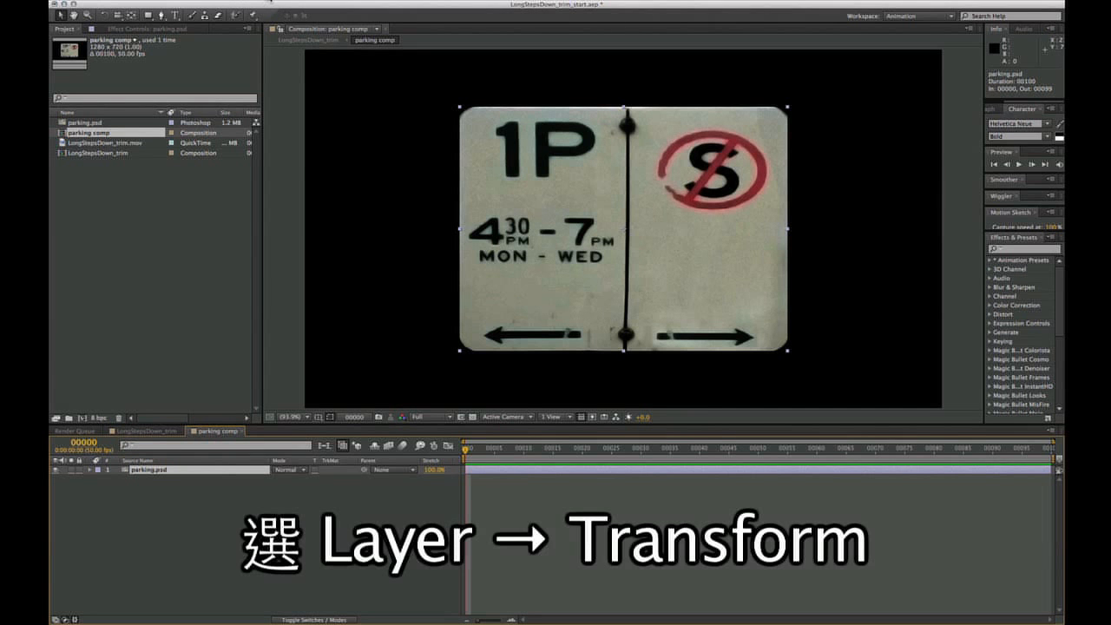
click(243, 2)
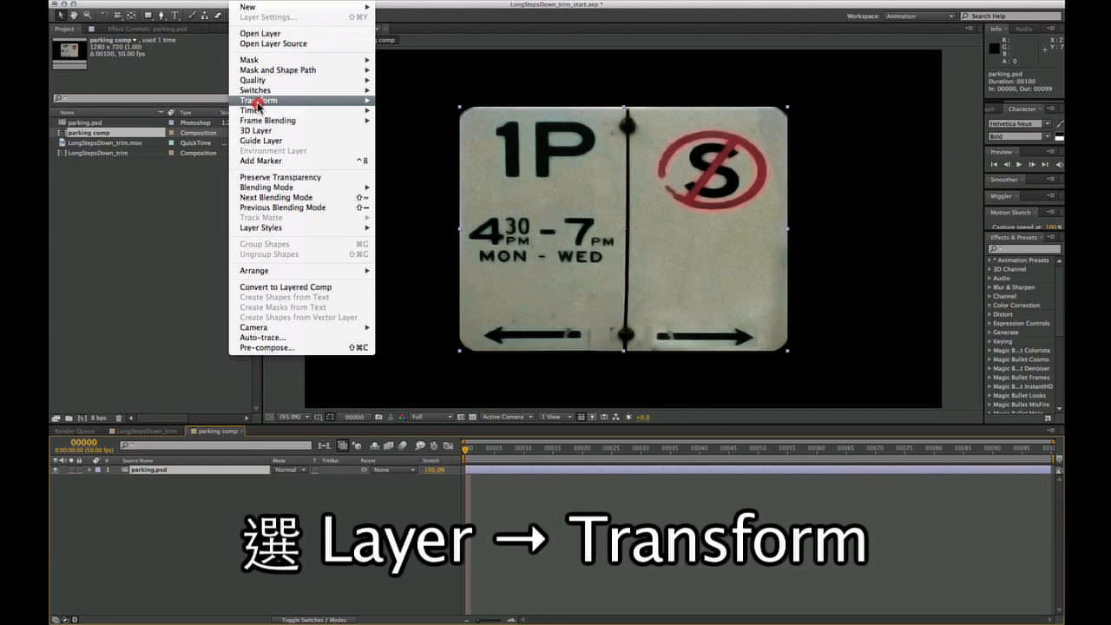
mouse_move(257, 104)
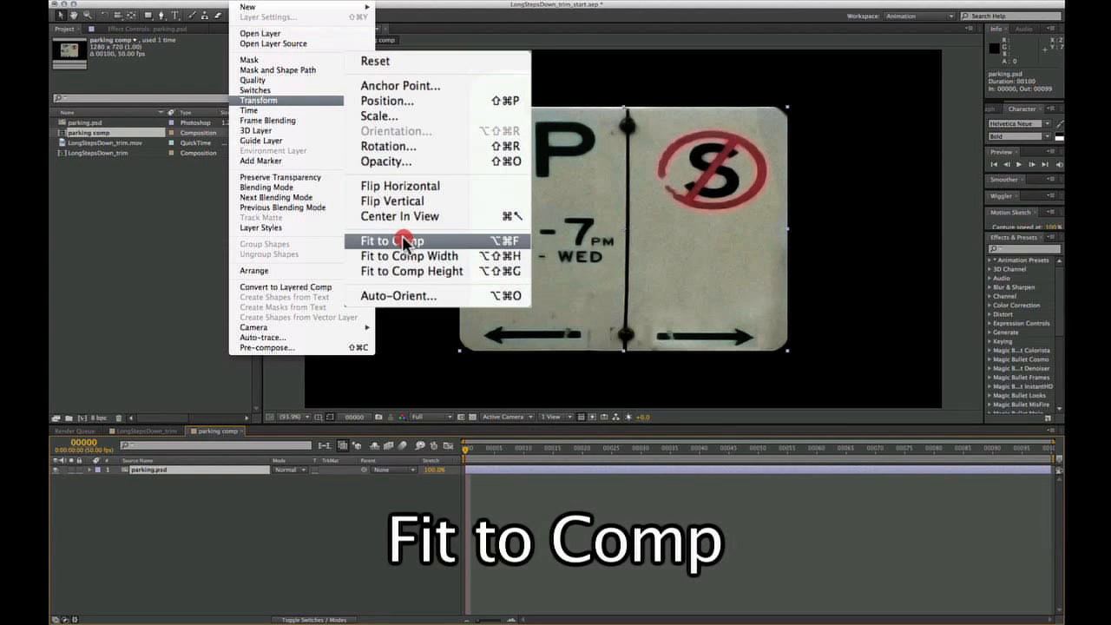
click(444, 242)
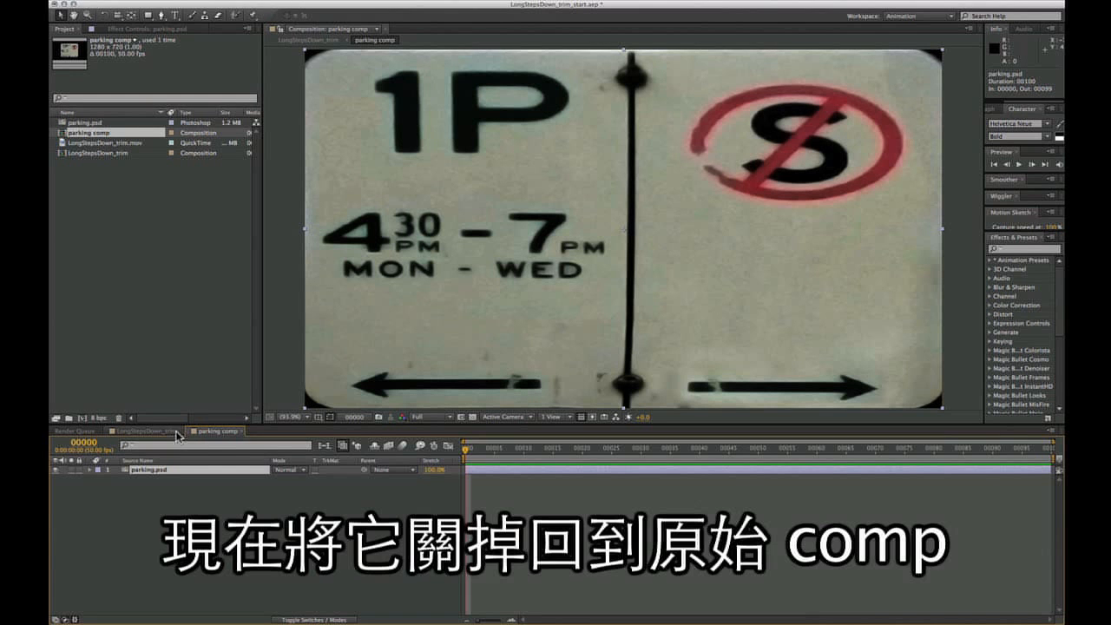
Close parking comp to return to LongStepsDown_trim and paste the corner pin tracking data onto the parking comp layer.
click(241, 432)
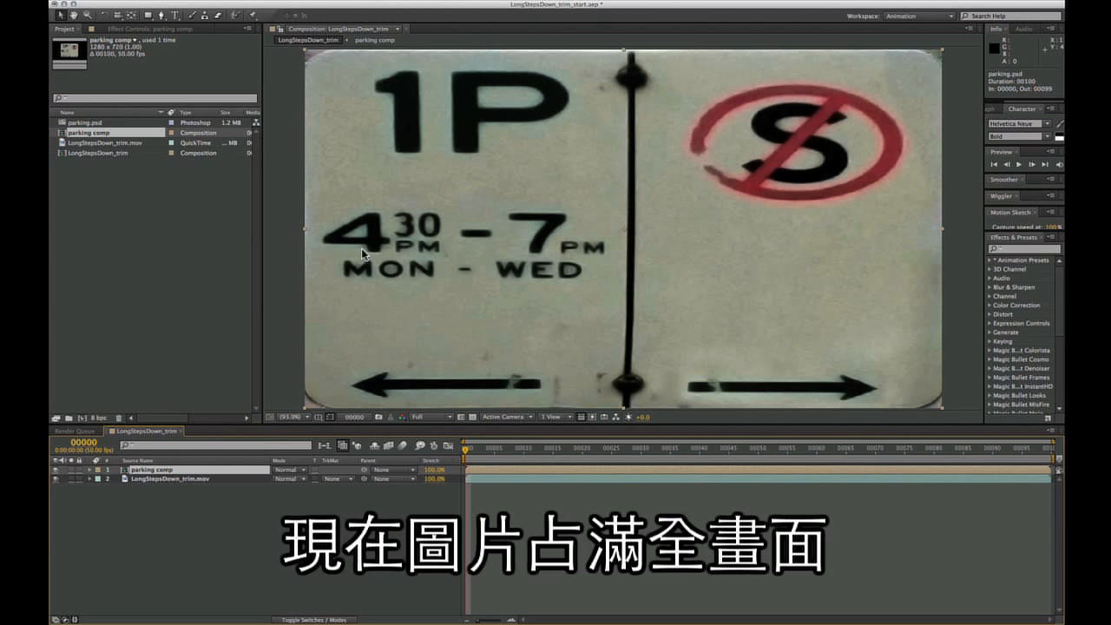
click(168, 5)
click(178, 75)
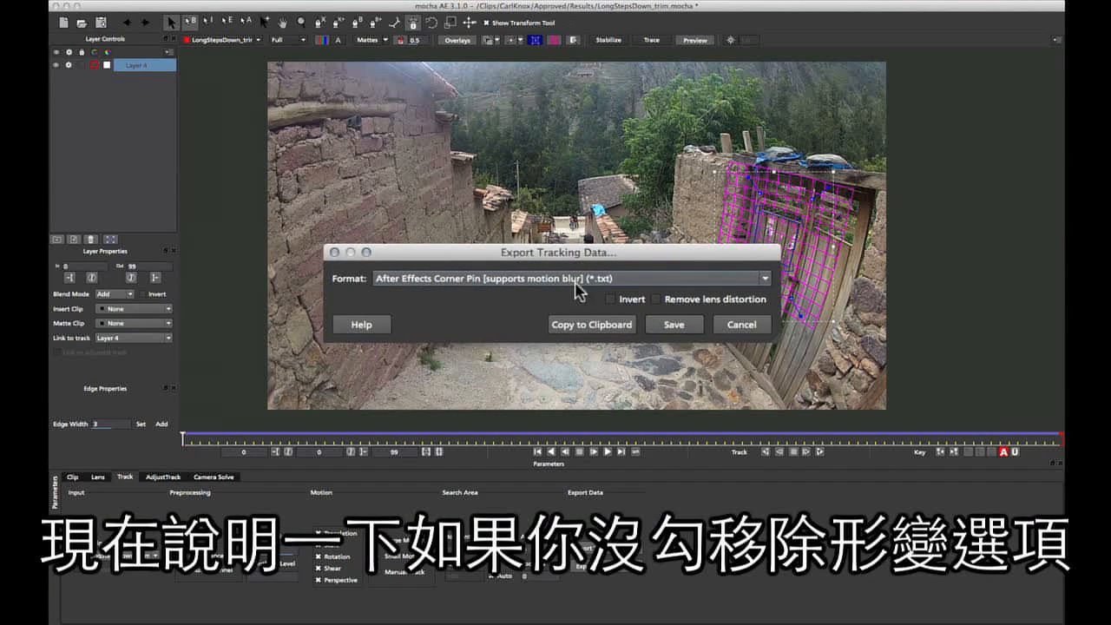
Copy the corner pin data from mocha AE with Remove lens distortion off and paste it onto a second parking comp layer in After Effects.
drag(597, 254, 602, 186)
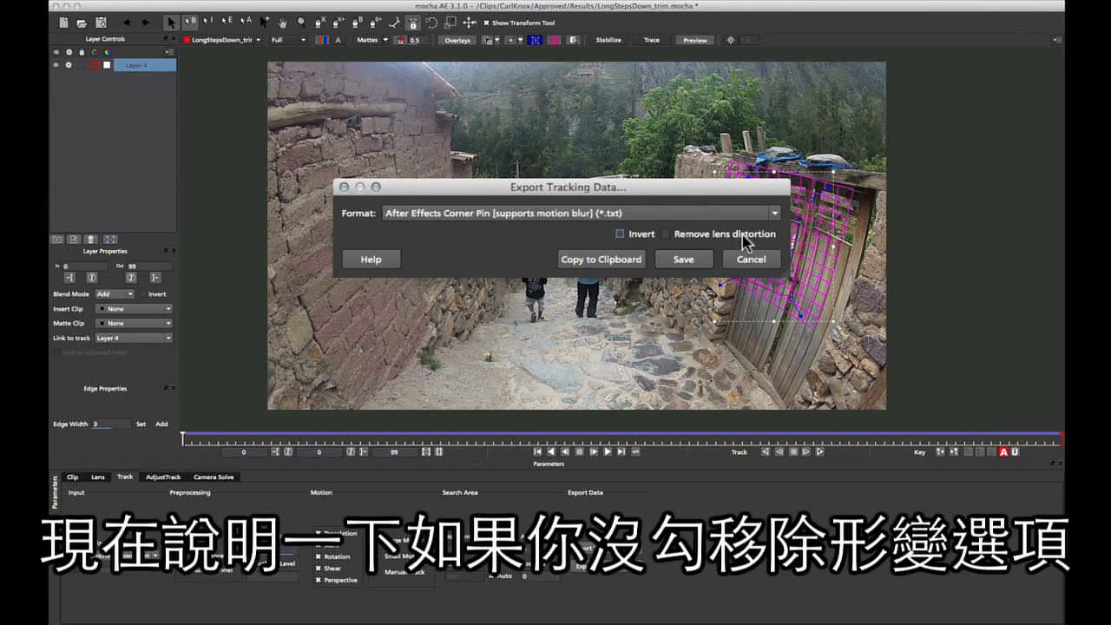
click(611, 260)
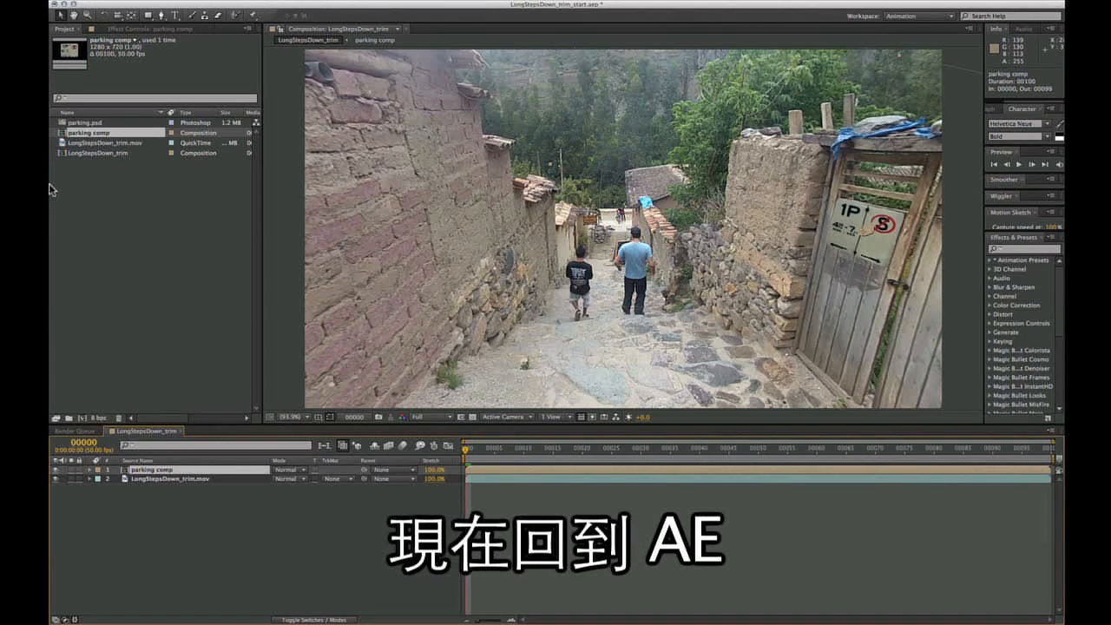
drag(88, 135, 149, 469)
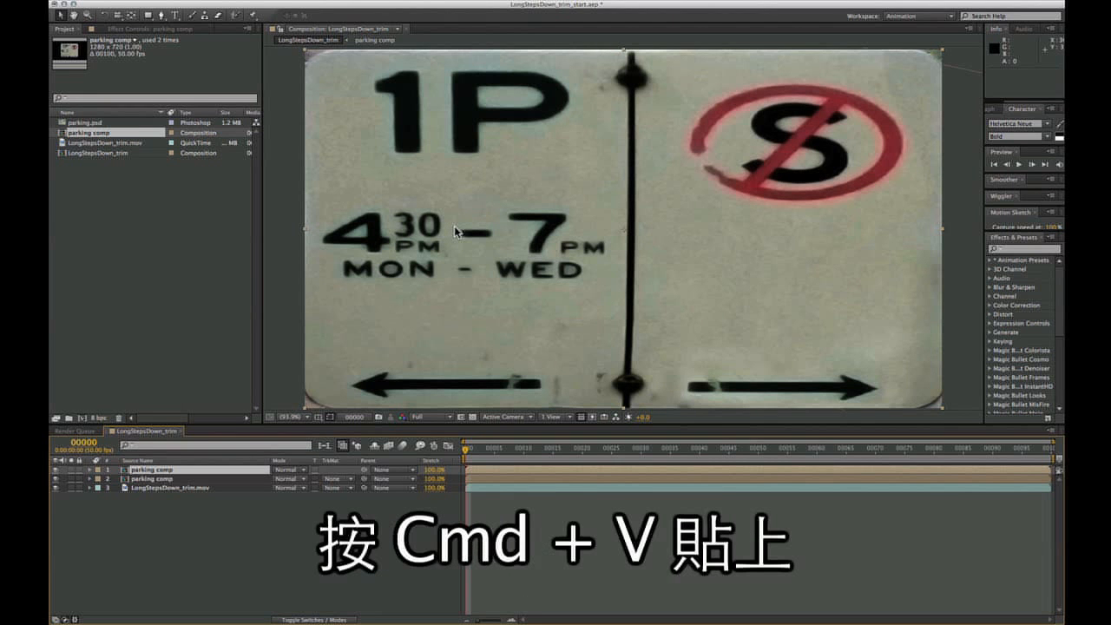
key(super+v)
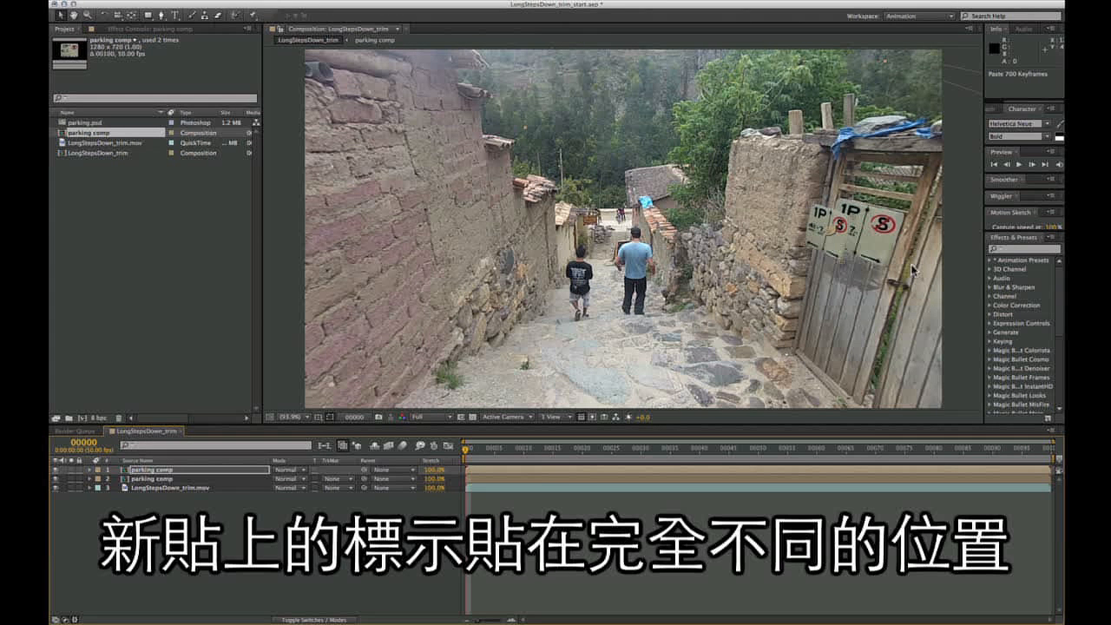
Show the effect controls, hide the lower parking comp layer and switch off the mocha lens effect on LongStepsDown_trim.mov.
key(F3)
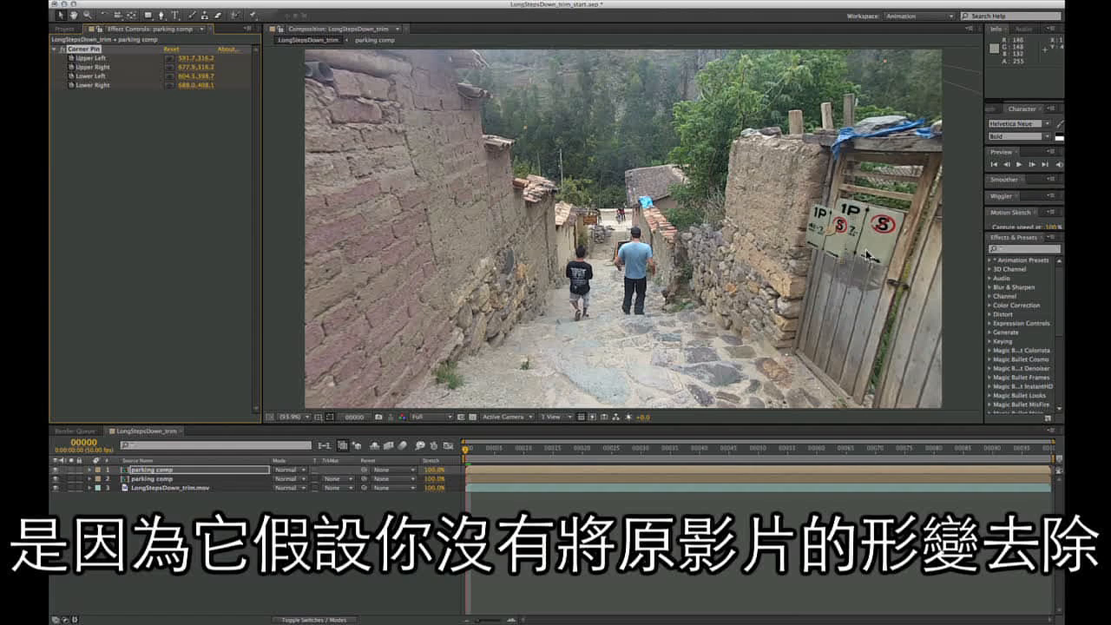
click(152, 478)
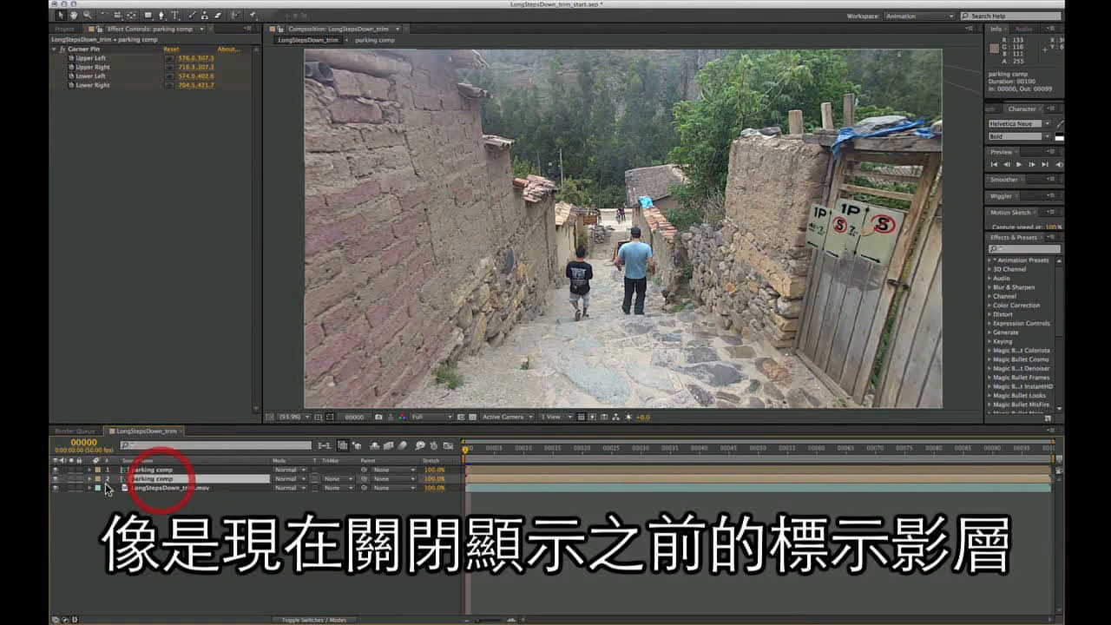
click(54, 478)
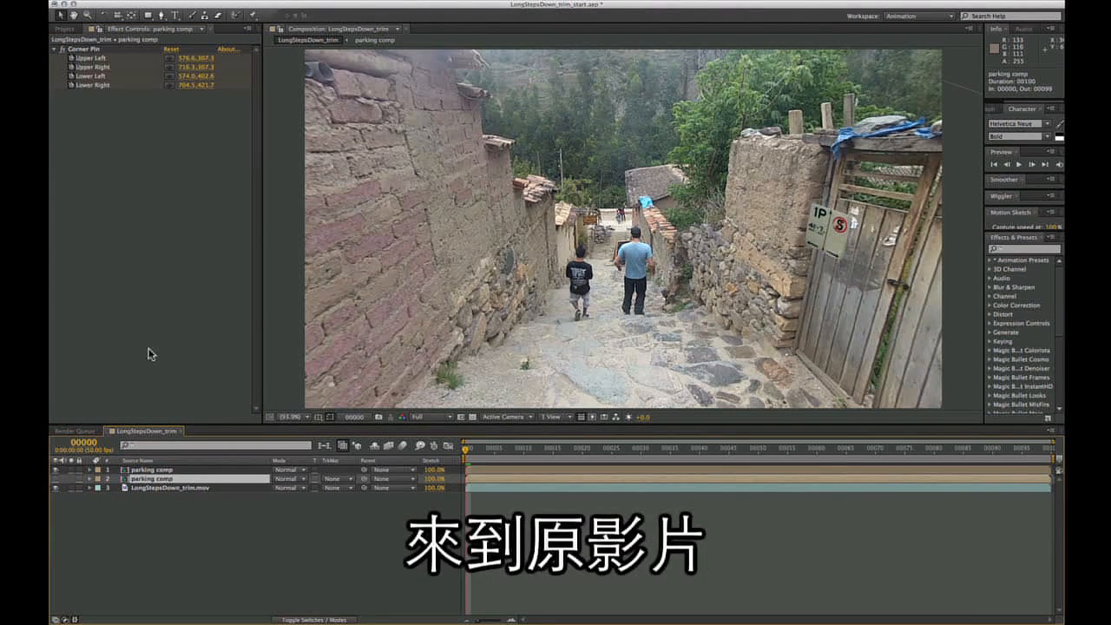
click(172, 488)
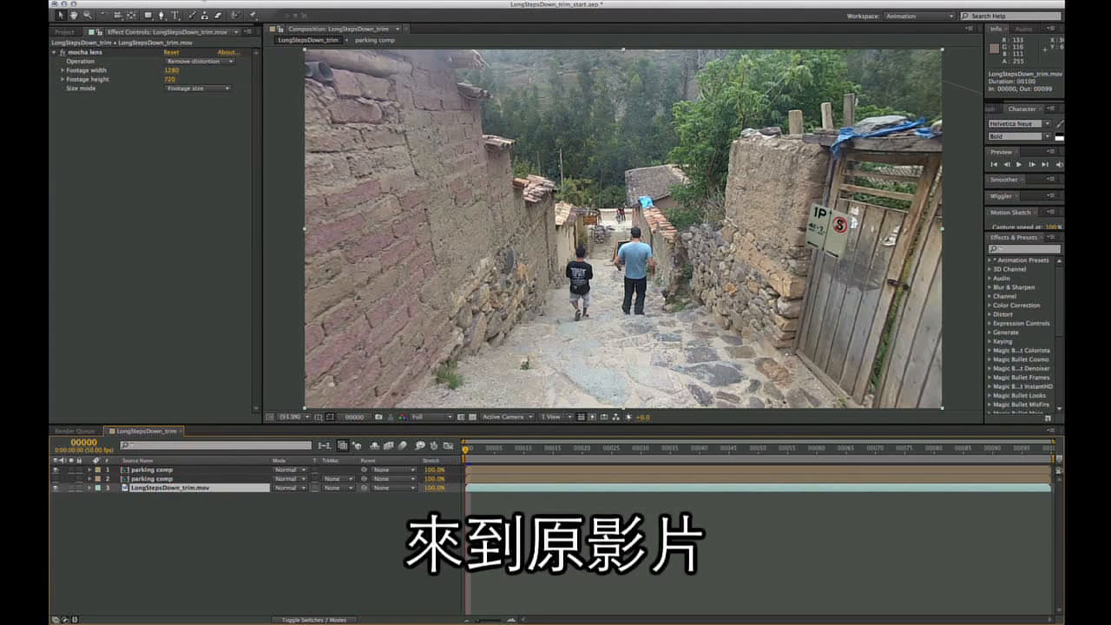
click(82, 52)
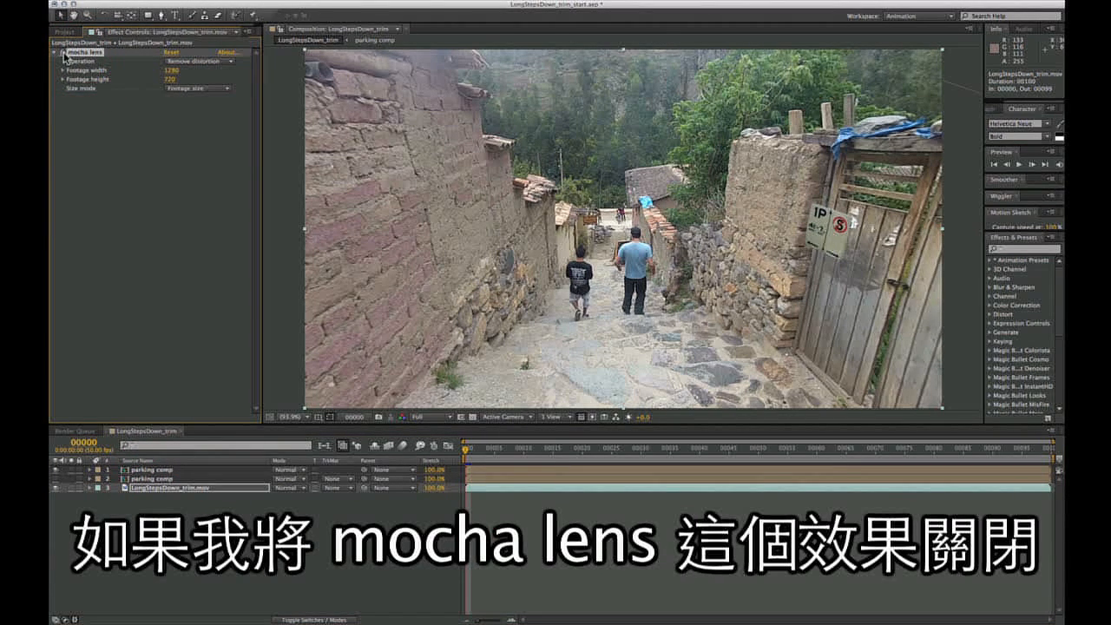
click(61, 53)
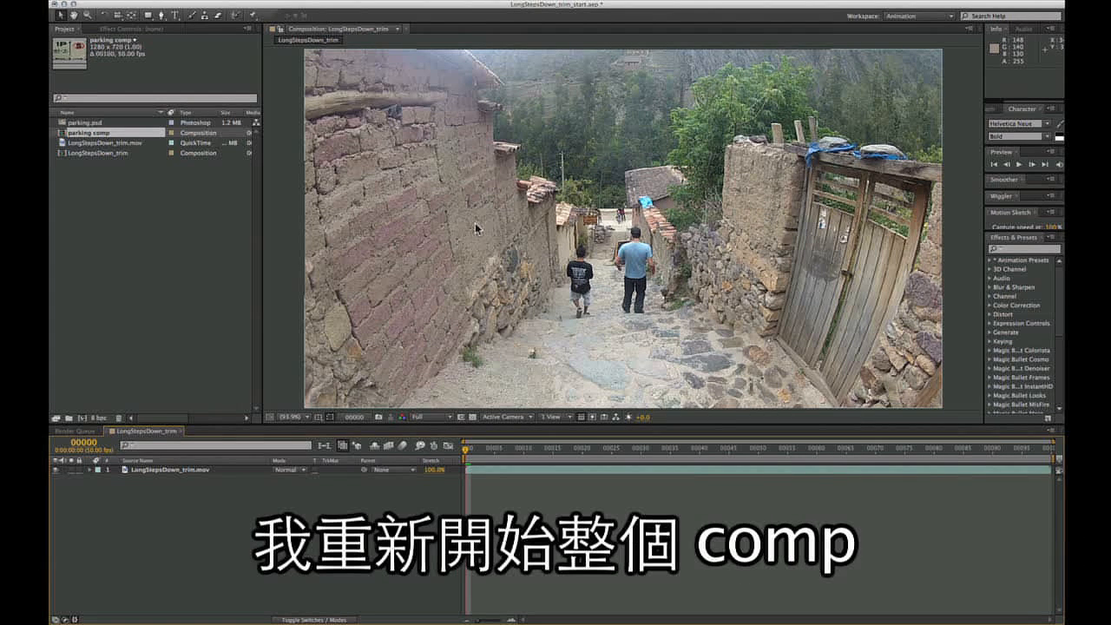
Add parking comp above the distorted LongStepsDown_trim.mov layer in the restarted composition.
click(184, 476)
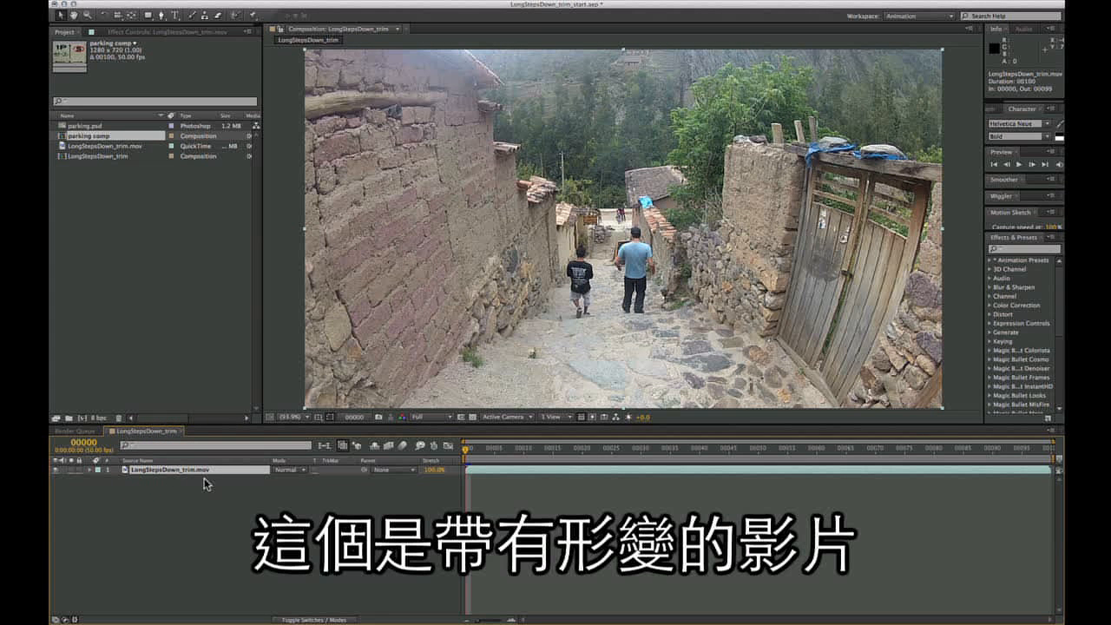
drag(83, 140, 158, 467)
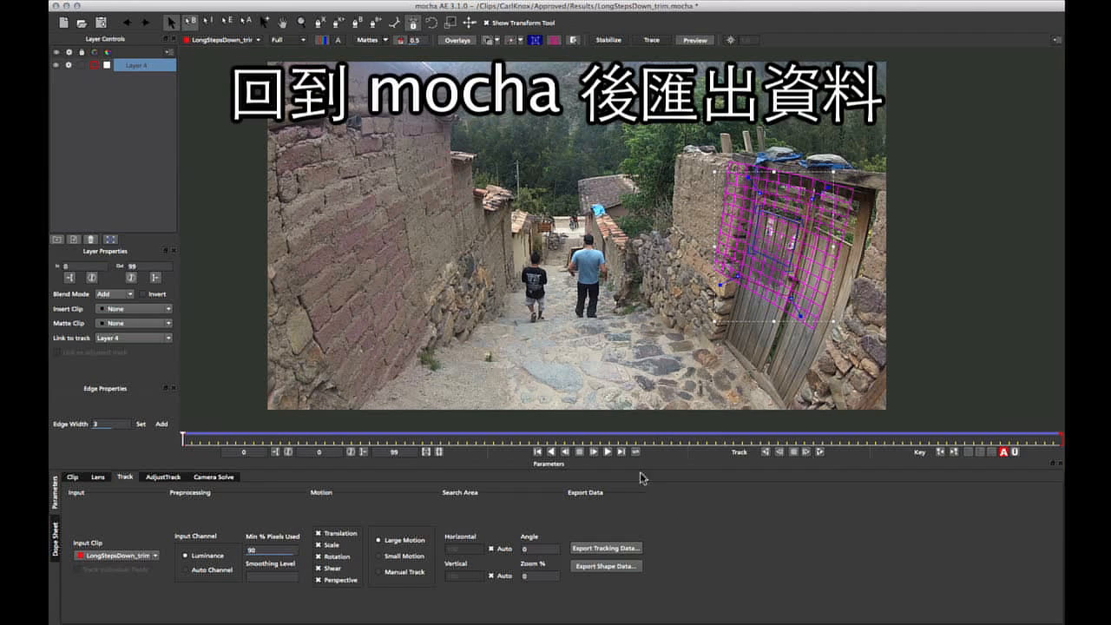
Copy mocha AE's After Effects Corner Pin [supports motion blur] data with Remove lens distortion enabled and paste it onto the parking comp layer in After Effects.
click(606, 548)
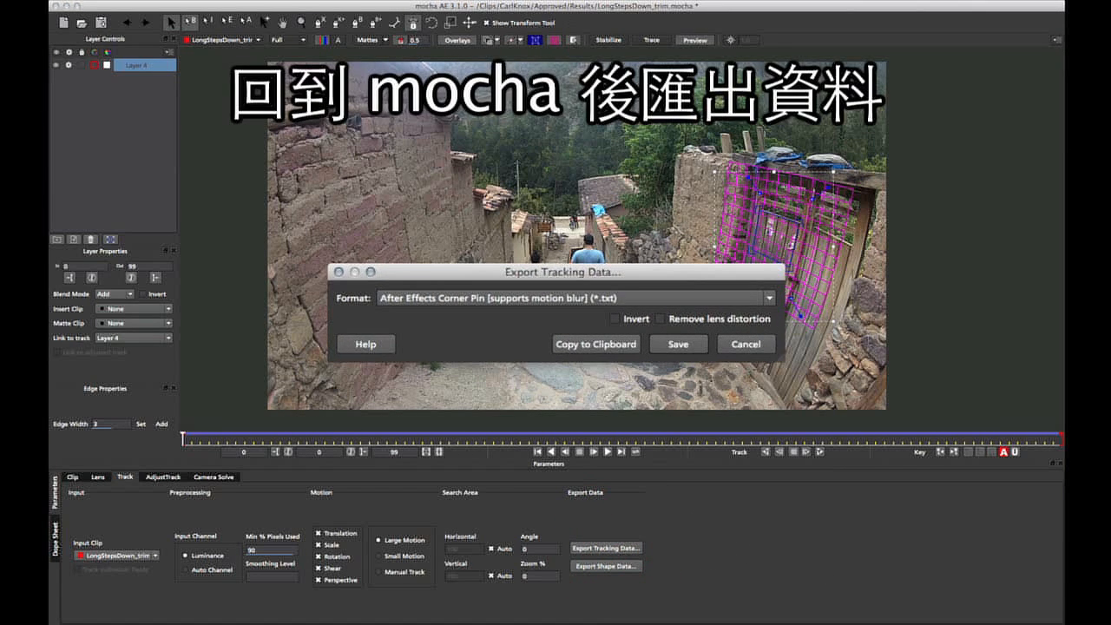
drag(603, 271, 596, 208)
click(718, 256)
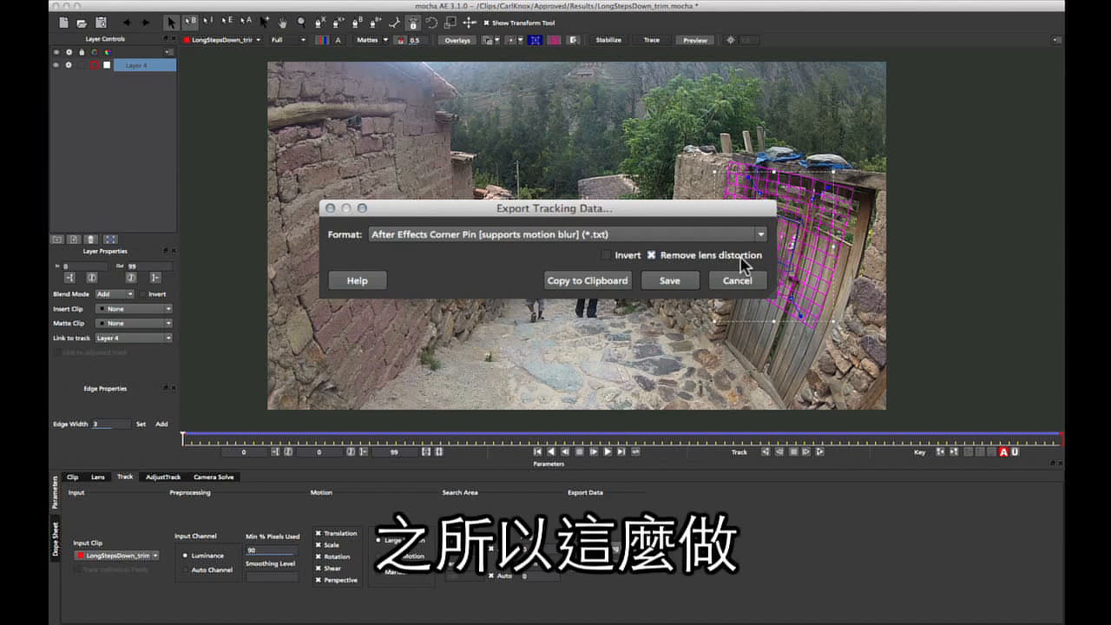
drag(680, 207, 681, 176)
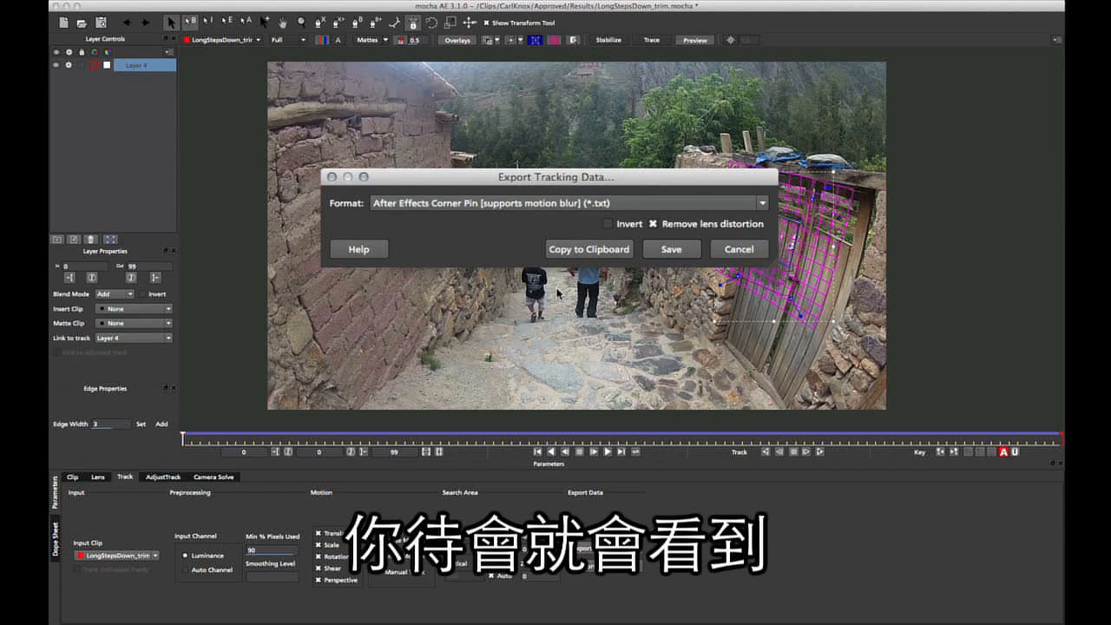
click(583, 252)
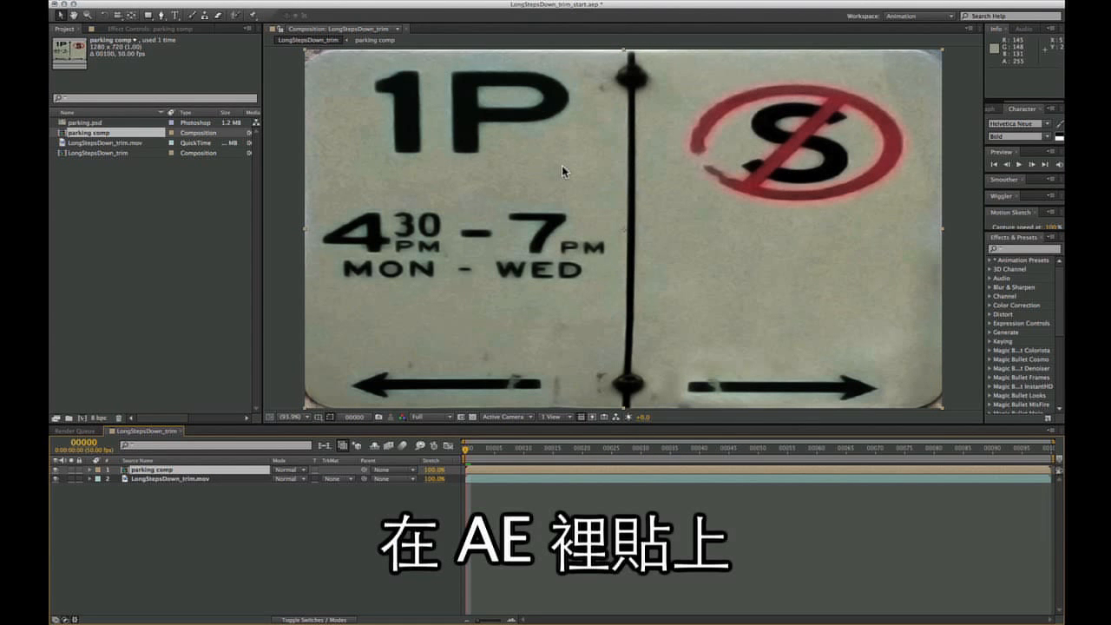
key(super+v)
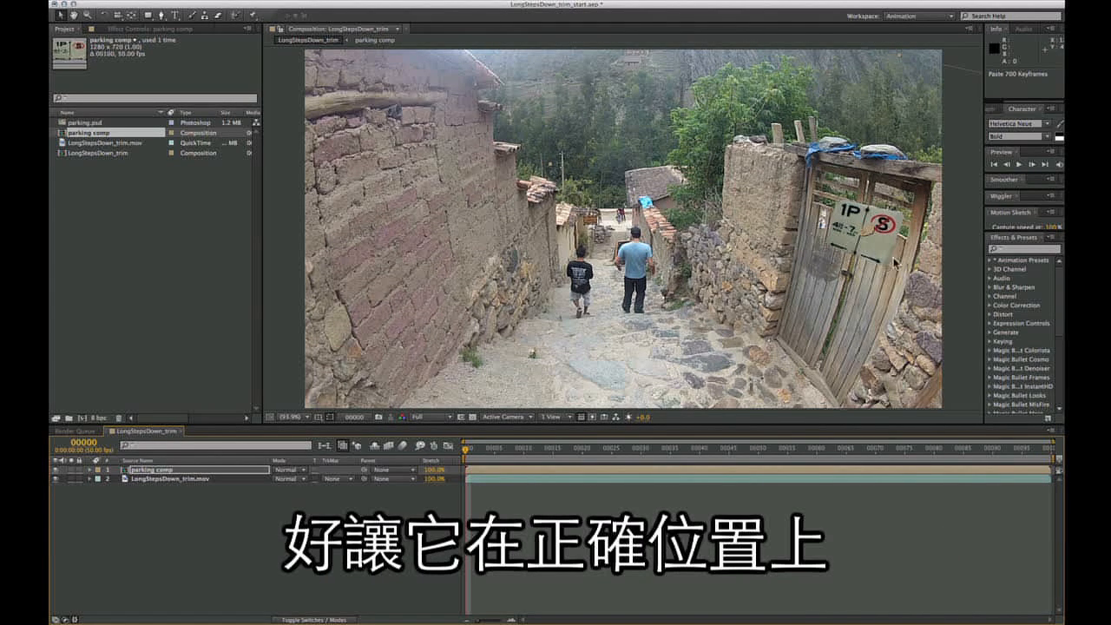
Pre-compose the corner-pinned parking comp layer as "parking warp insert", moving all attributes into the new composition.
click(141, 470)
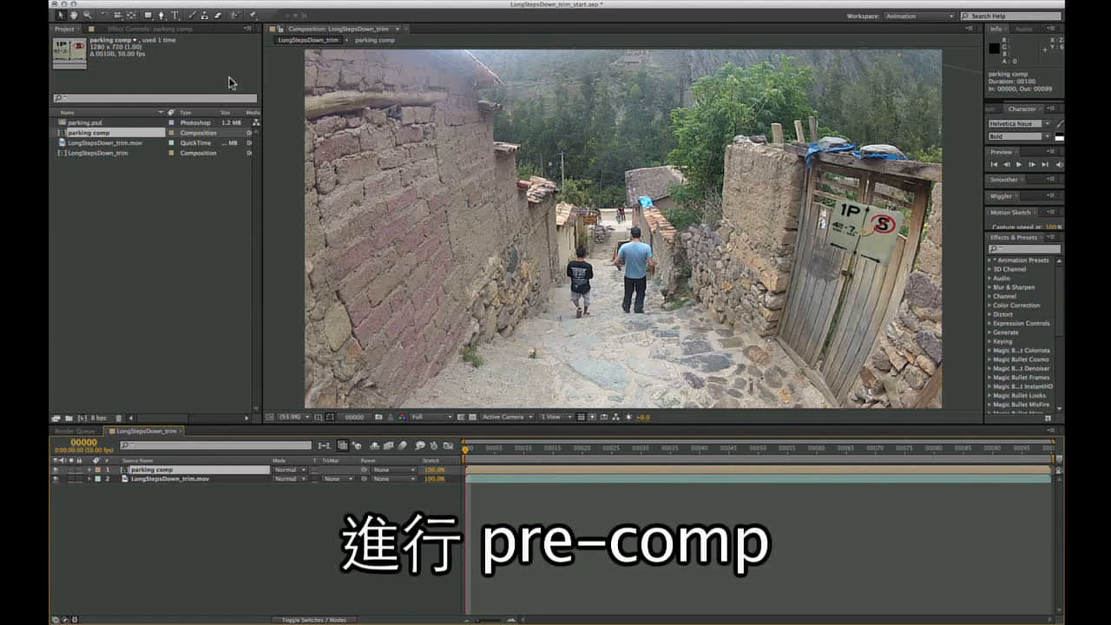
click(245, 3)
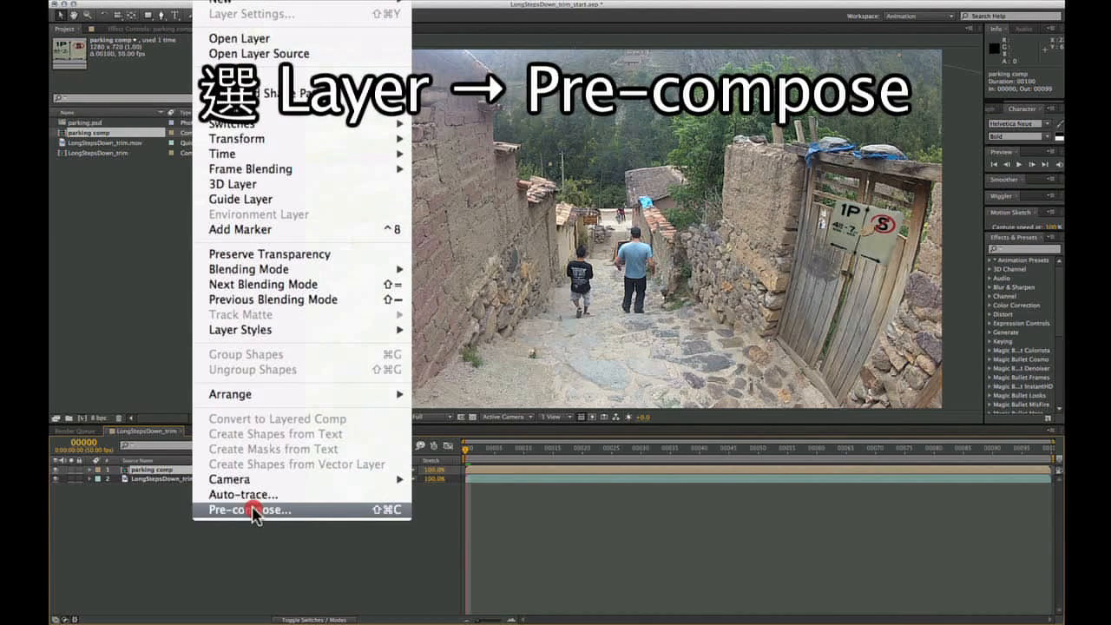
click(385, 510)
click(471, 261)
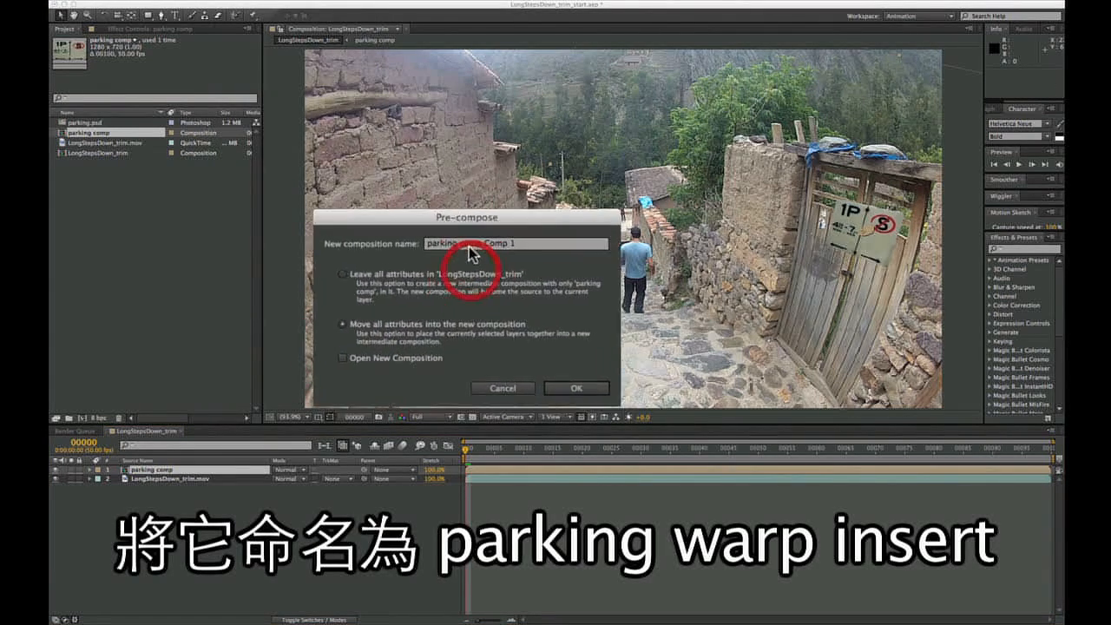
triple_click(463, 241)
text(parking w)
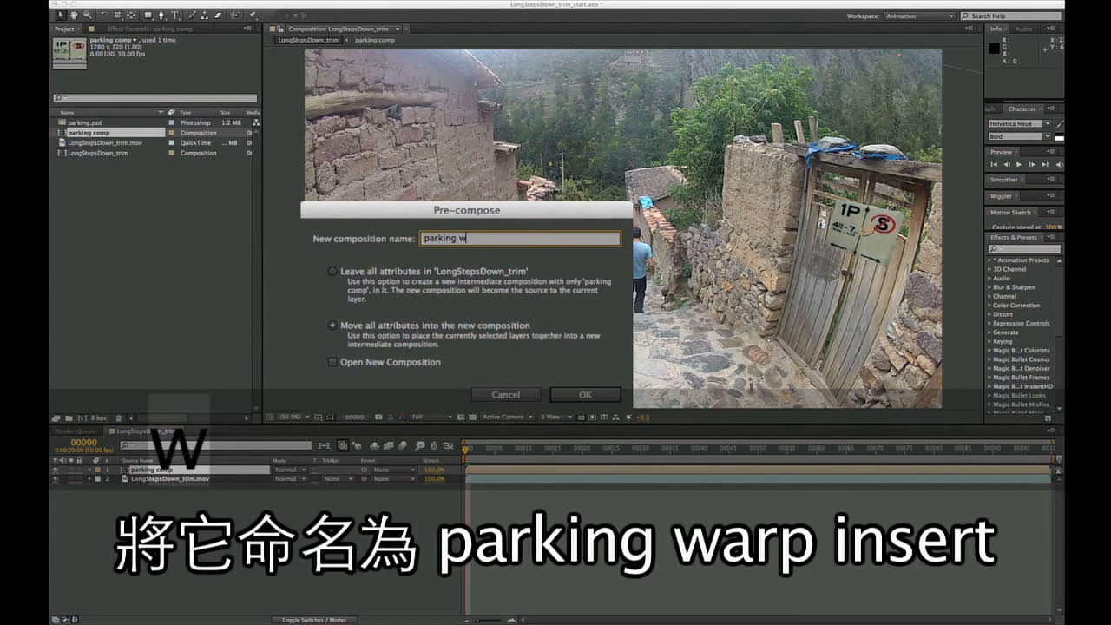
text(arp insert)
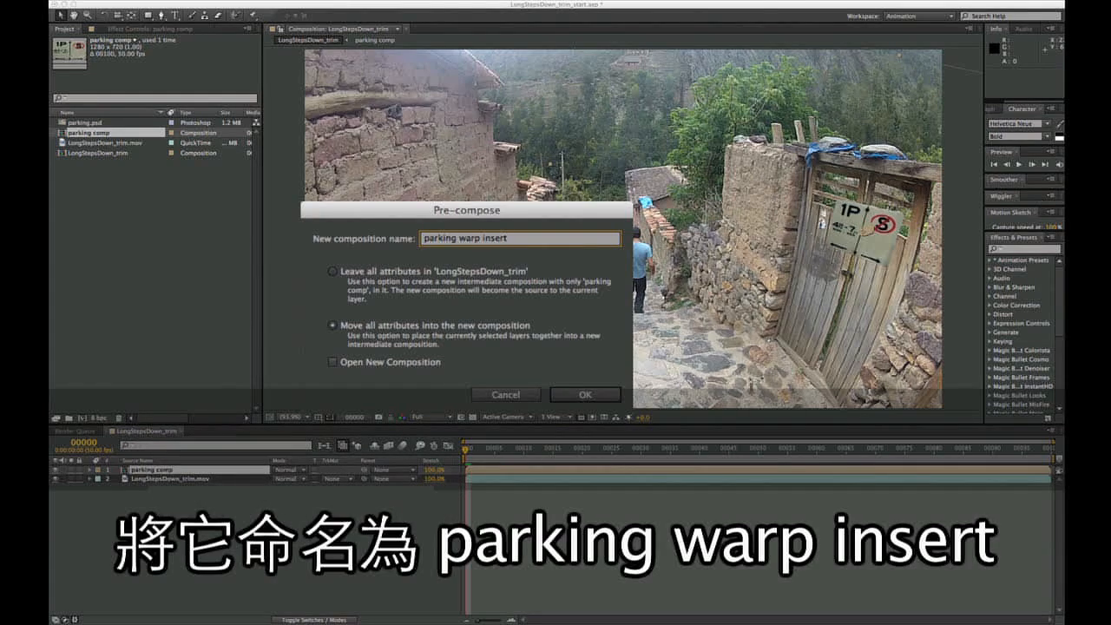
click(538, 363)
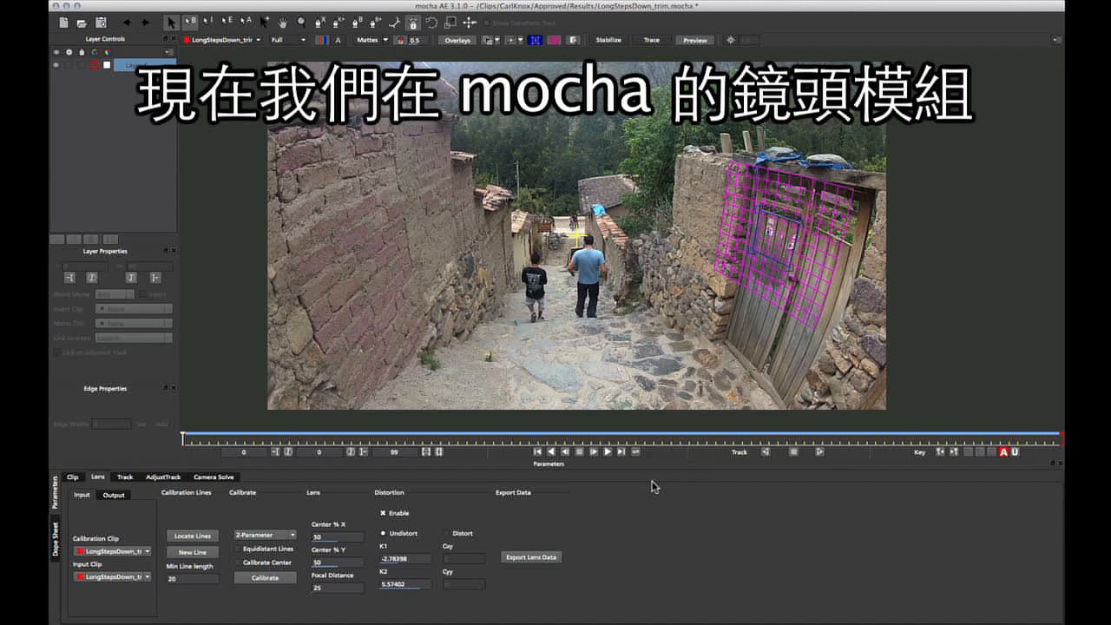
Copy mocha AE's lens data to the clipboard and paste it onto the parking warp insert layer in After Effects.
click(542, 556)
click(563, 328)
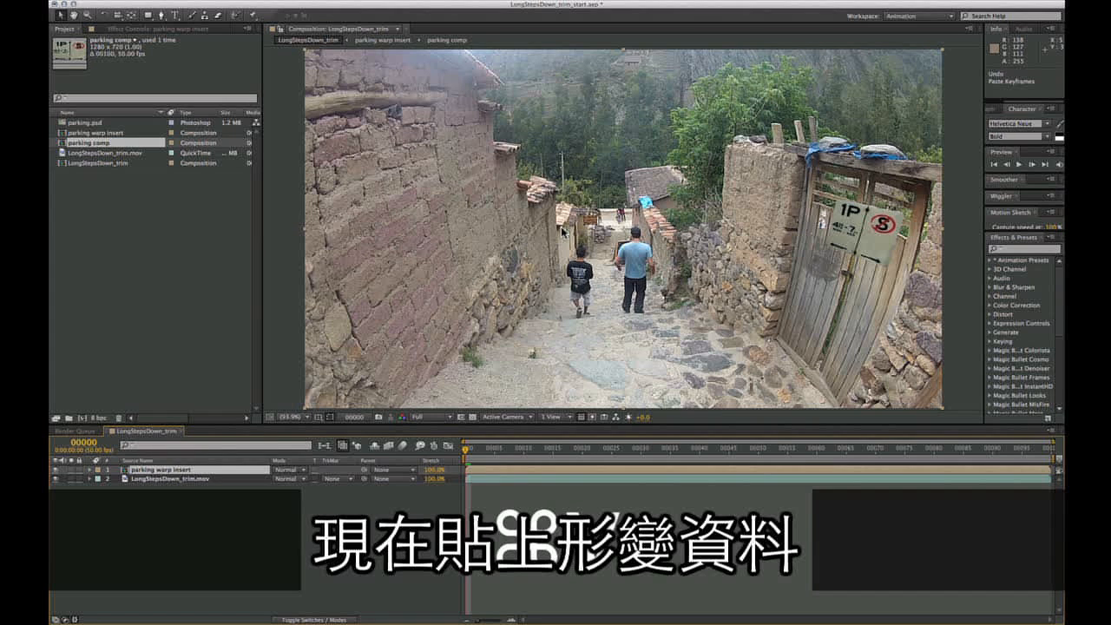
key(super+v)
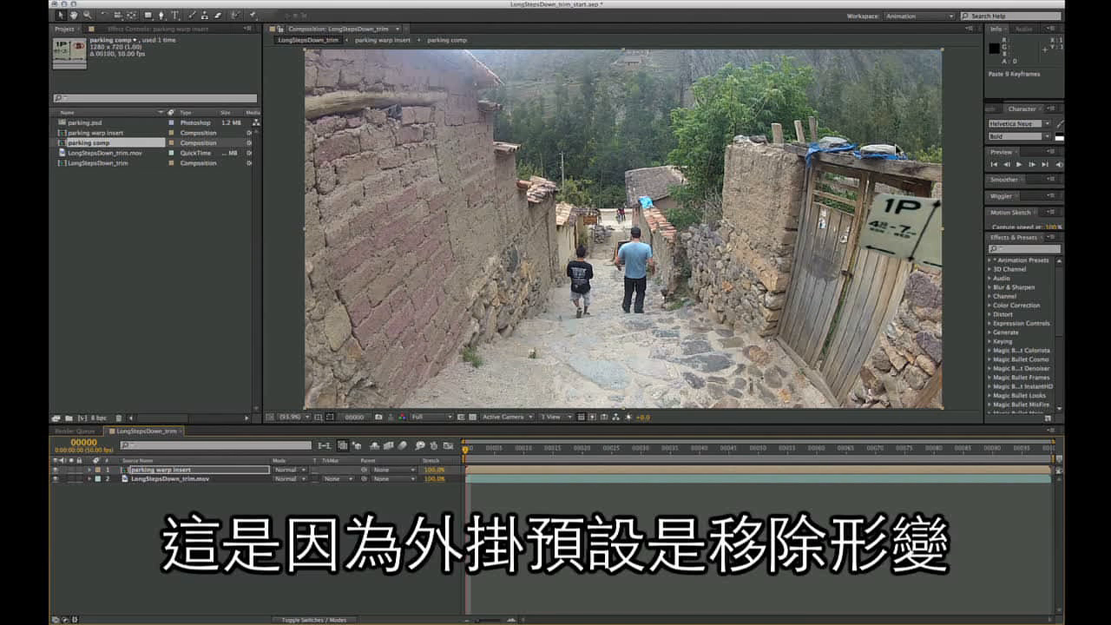
Show the effect controls for parking warp insert and set the mocha lens operation to Apply distortion.
click(130, 32)
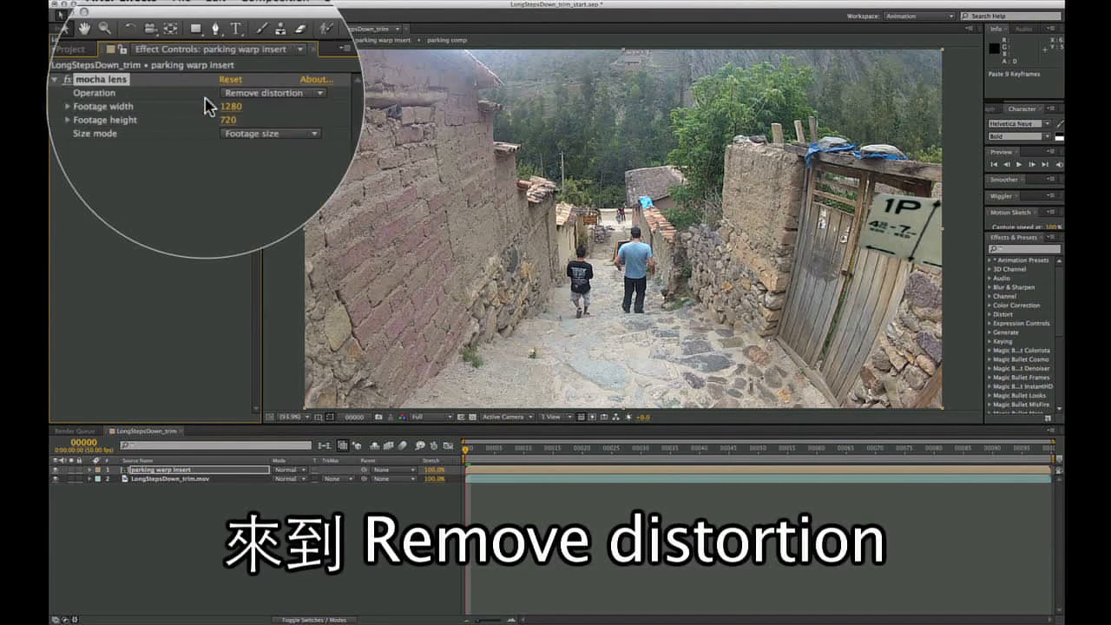
click(207, 94)
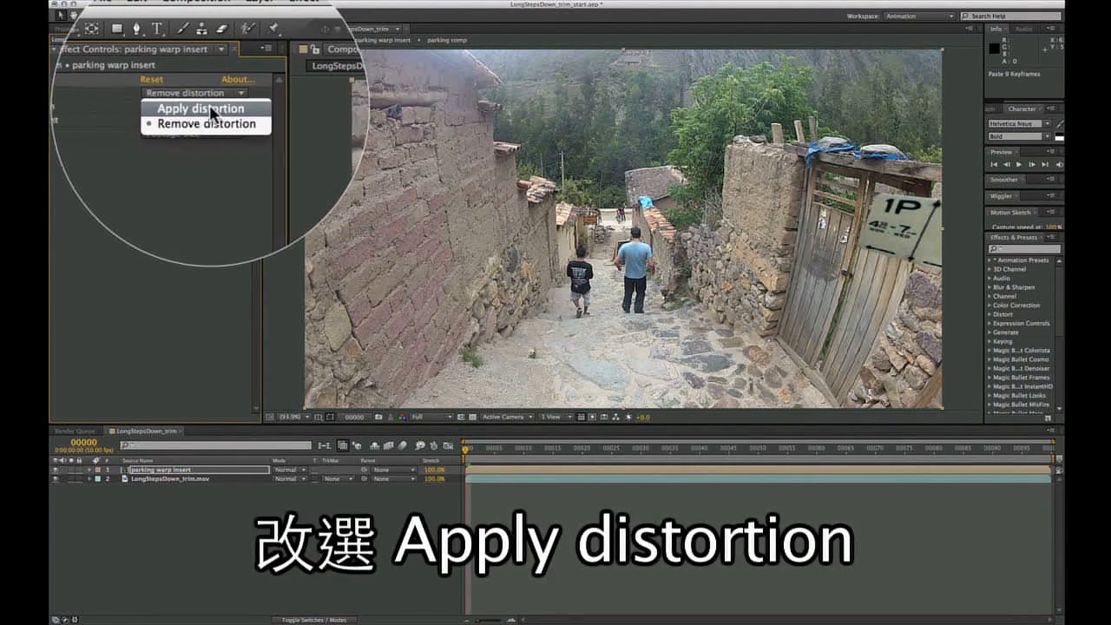
click(206, 109)
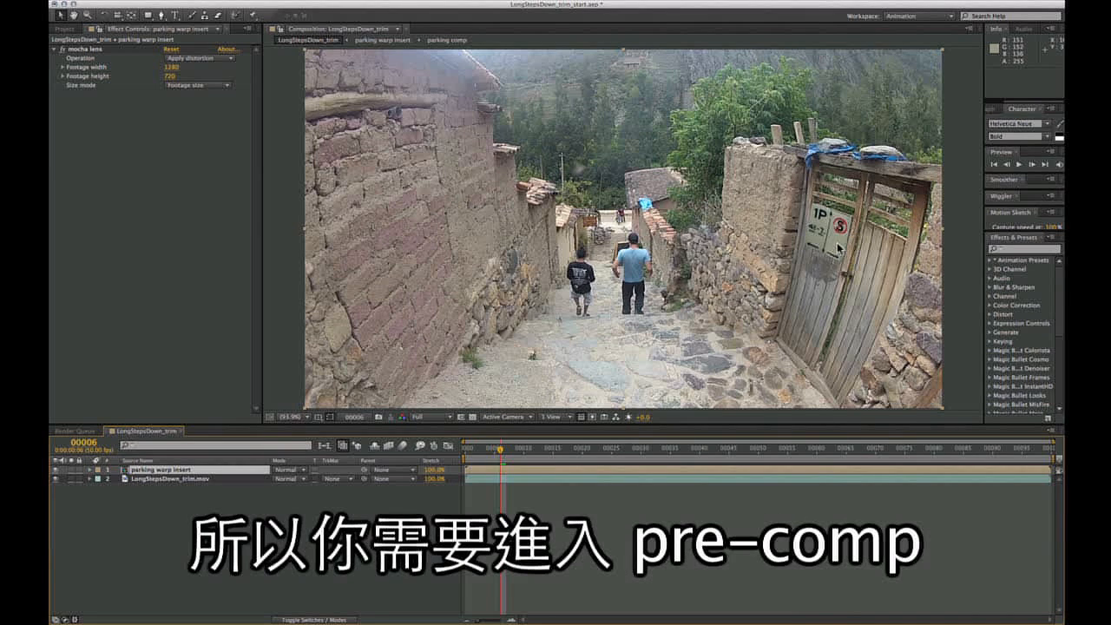
Set the parking warp insert composition's width to 2000 px with the aspect ratio locked, and return to the LongStepsDown_trim composition.
double_click(170, 473)
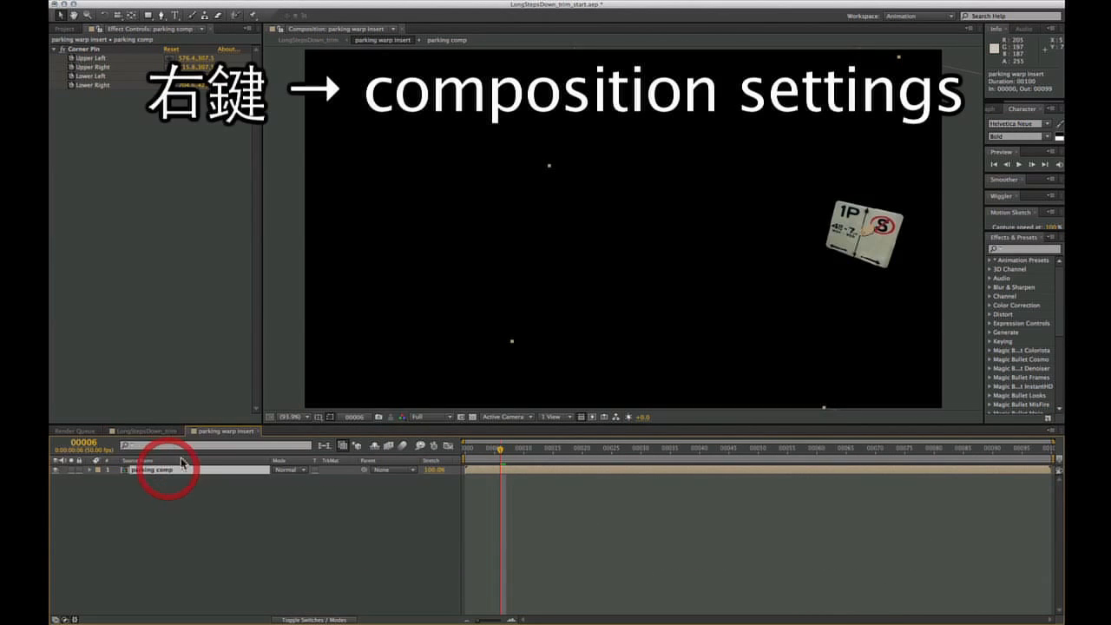
right_click(263, 491)
click(290, 525)
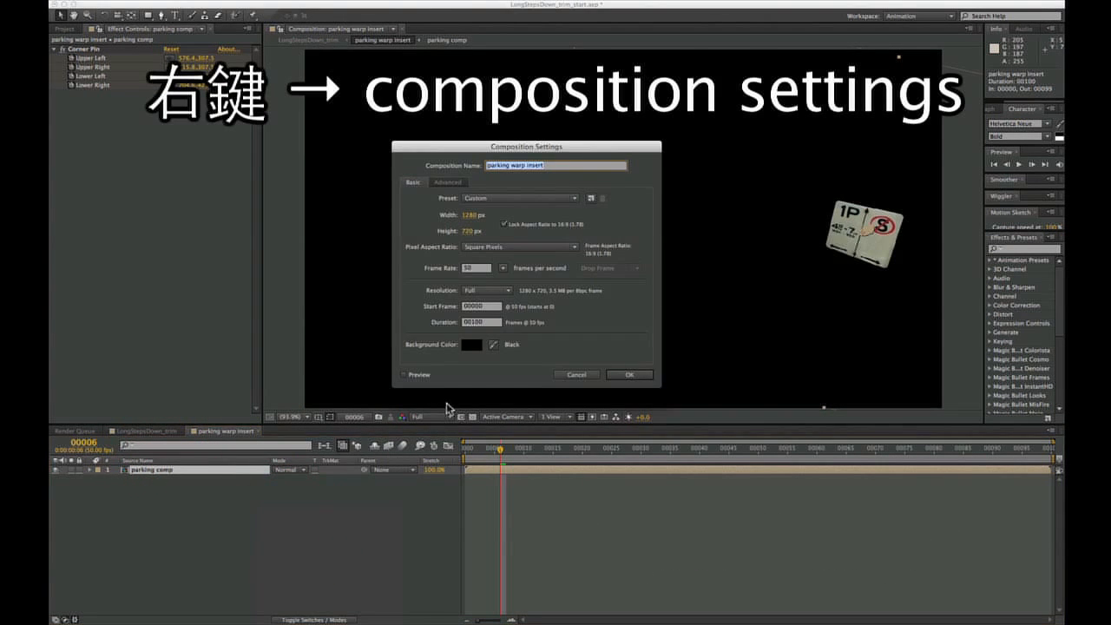
click(470, 215)
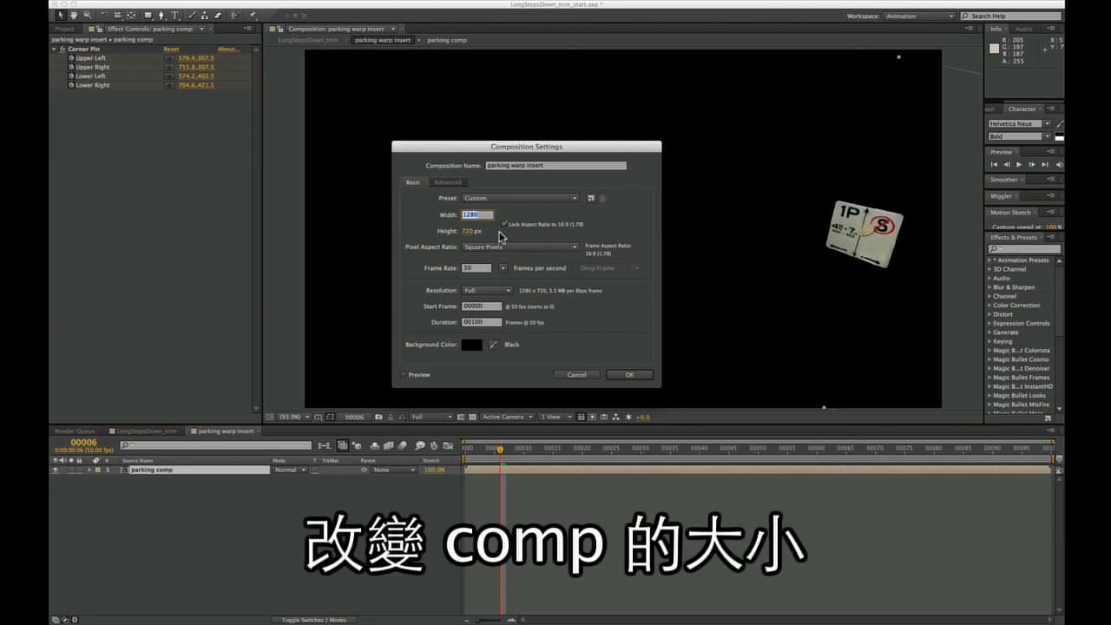
text(200)
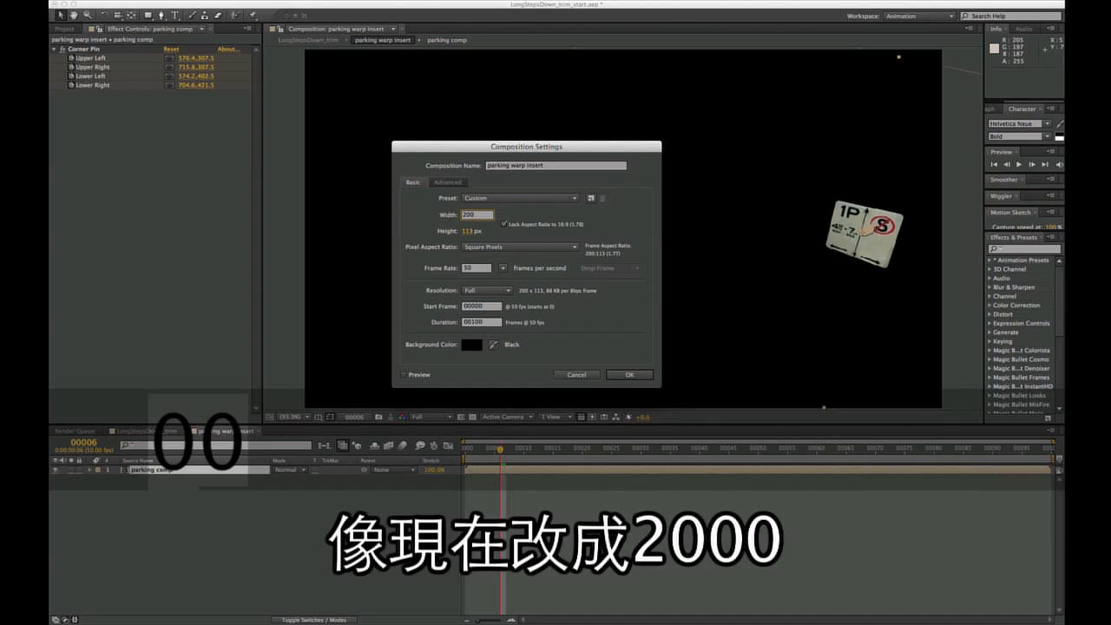
text(0)
key(Return)
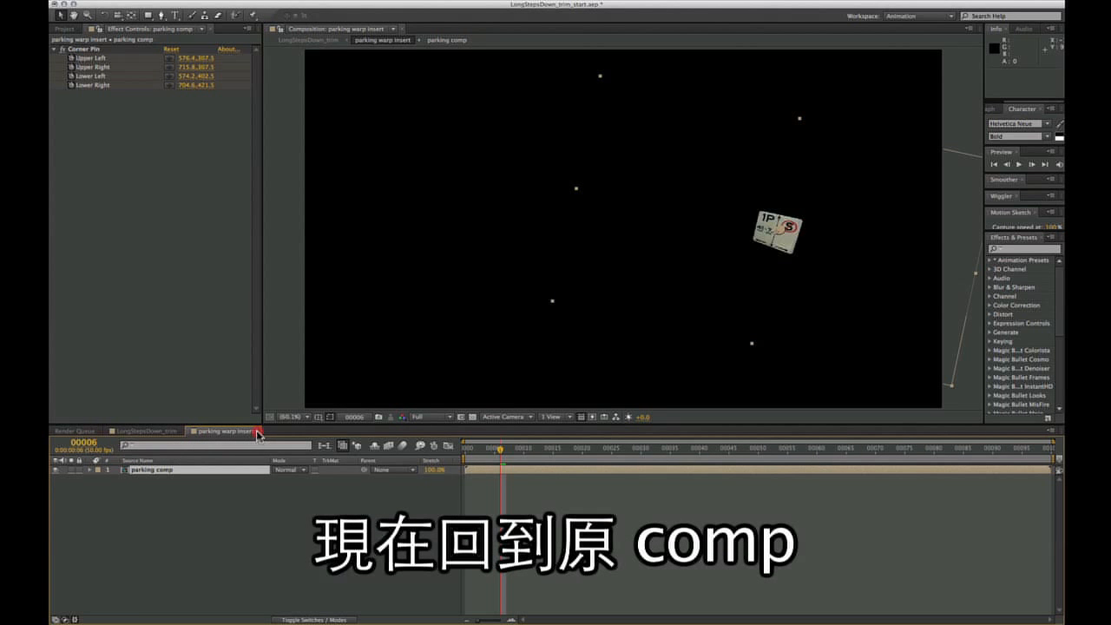
click(257, 432)
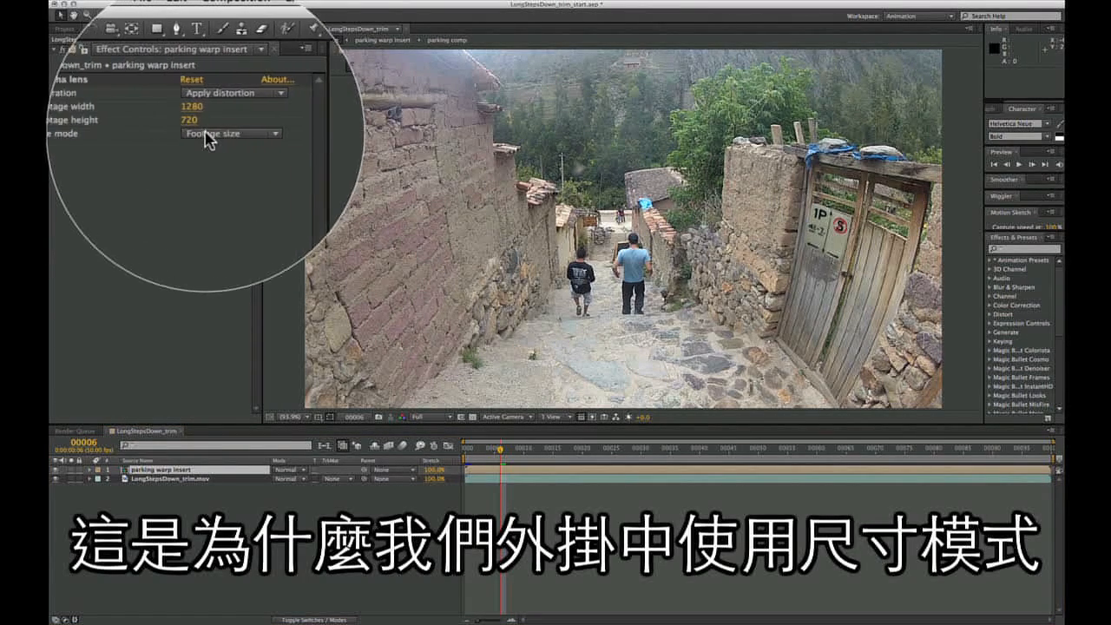
Try Comp size as the mocha lens size mode on parking warp insert, and restore Footage size.
click(206, 136)
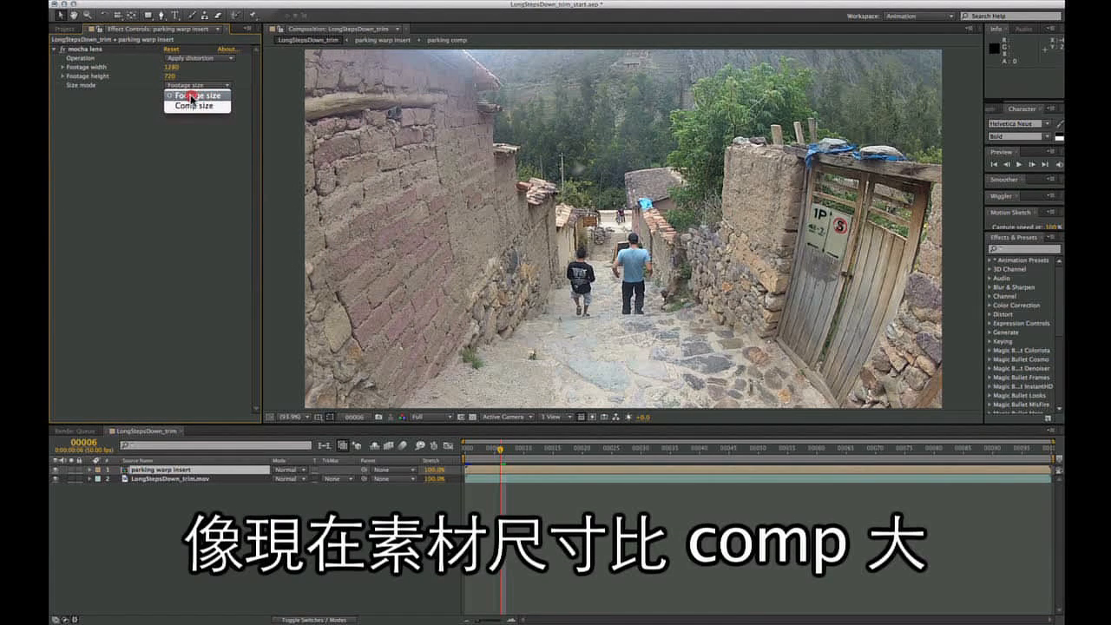
click(195, 106)
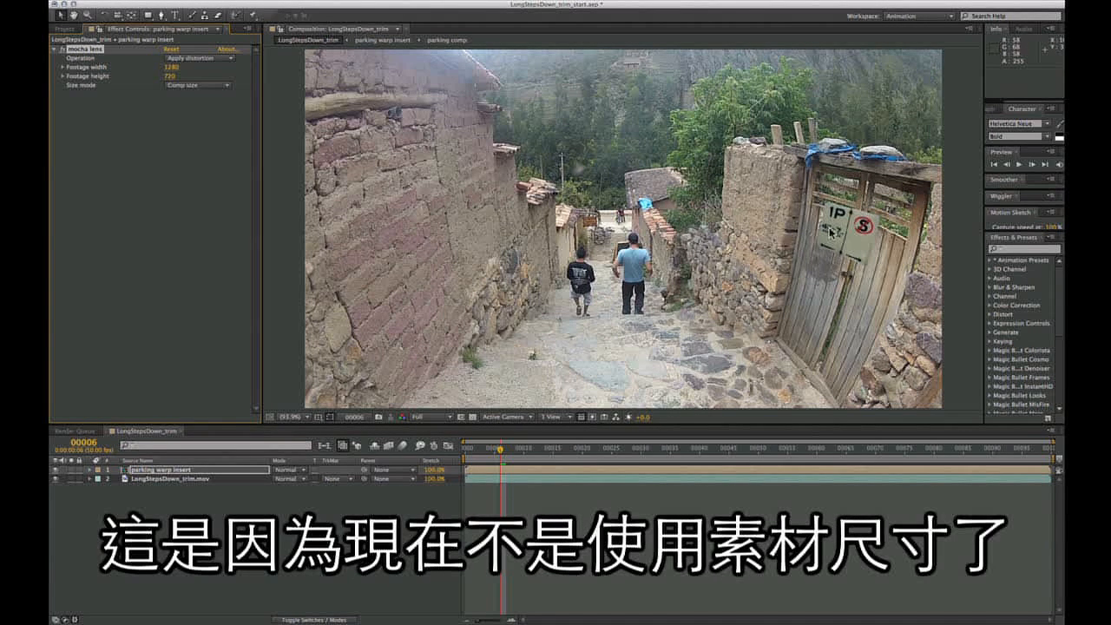
click(197, 87)
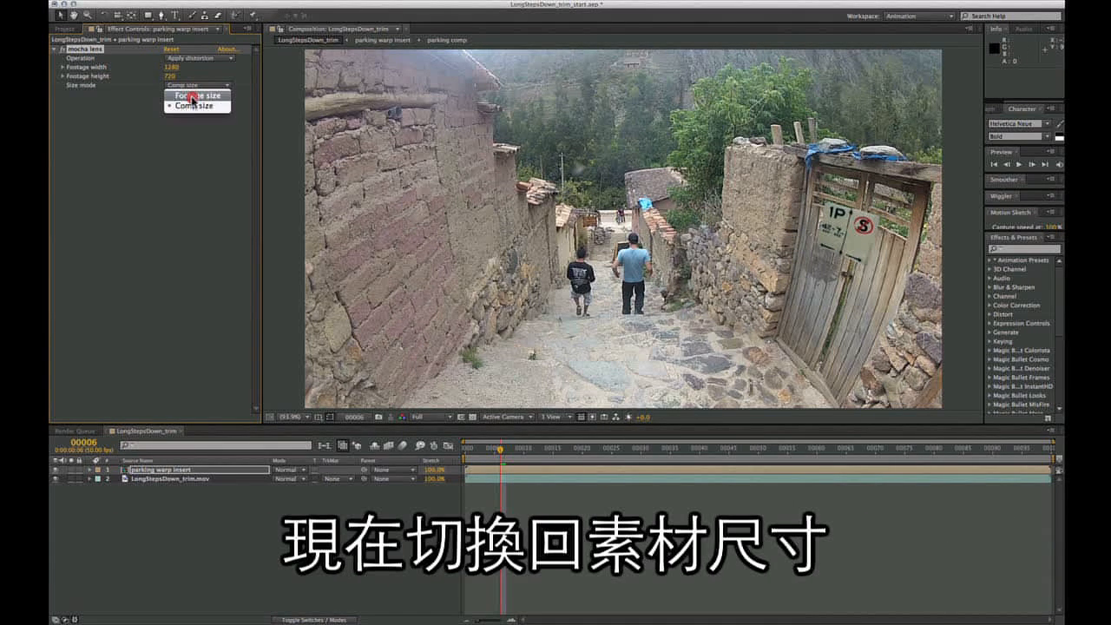
click(192, 96)
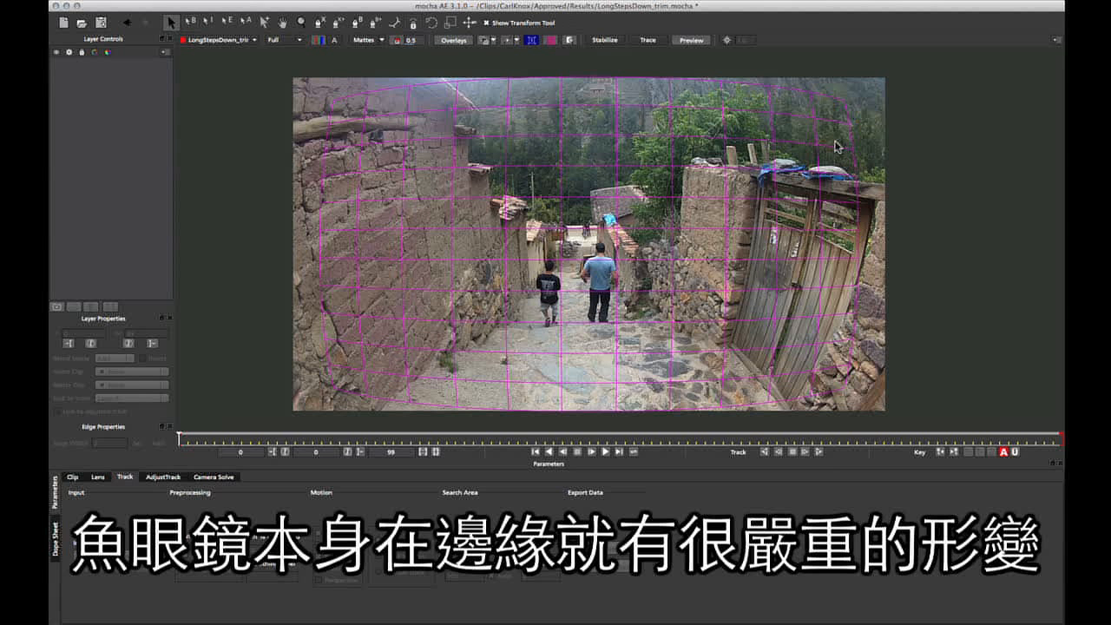
In mocha AE, draw a closed X-spline shape around the bricks near the left edge of the distorted footage.
click(319, 23)
click(415, 169)
click(321, 161)
click(323, 222)
click(320, 266)
click(334, 306)
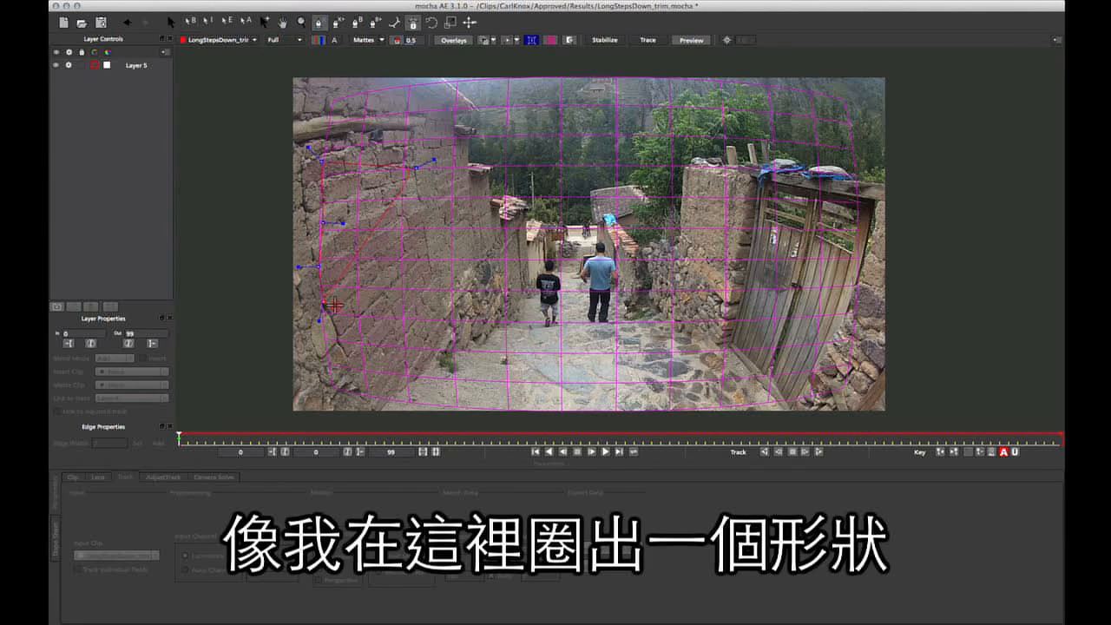
click(388, 305)
click(421, 264)
click(429, 217)
right_click(428, 217)
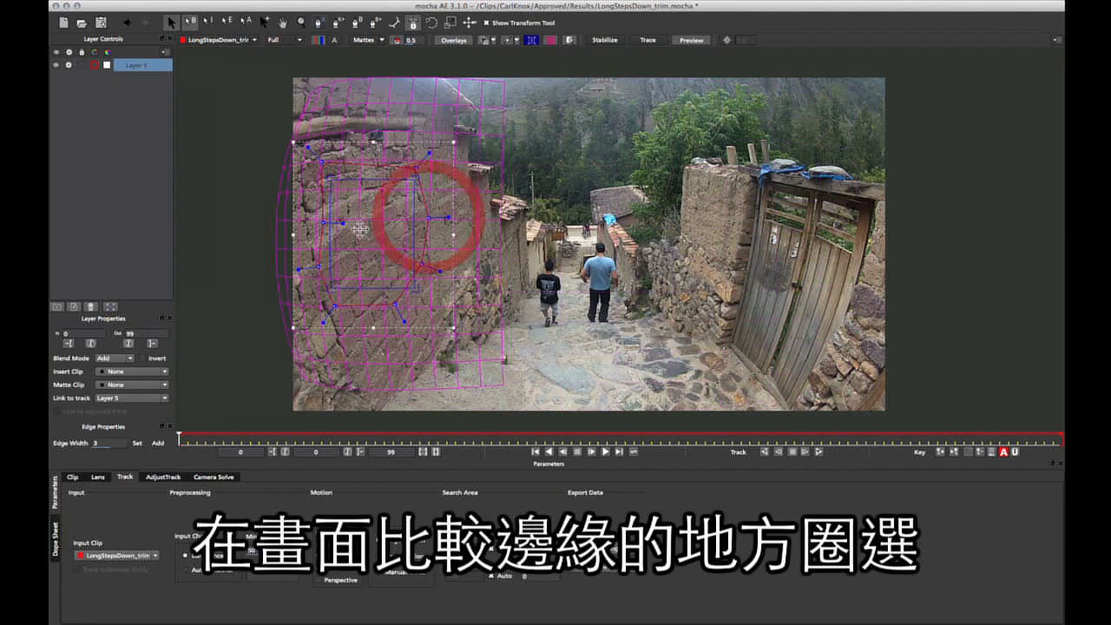
Reposition the wall layer's surface corners toward the frame edge to test how the lens distortion warps its grid.
drag(330, 180, 314, 189)
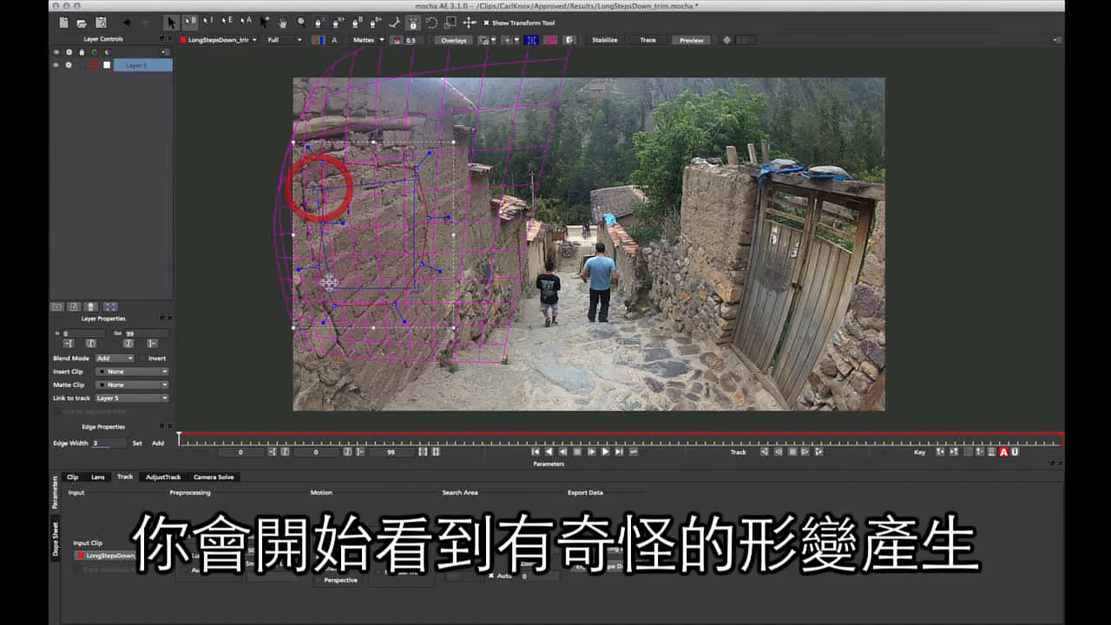
drag(330, 289, 338, 301)
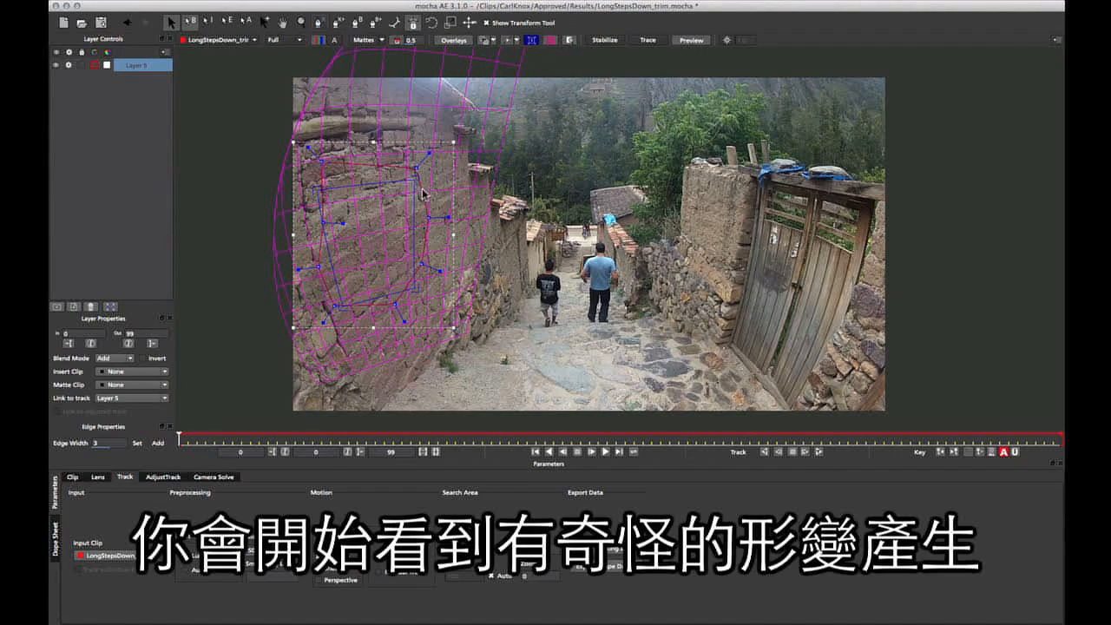
drag(415, 179, 397, 195)
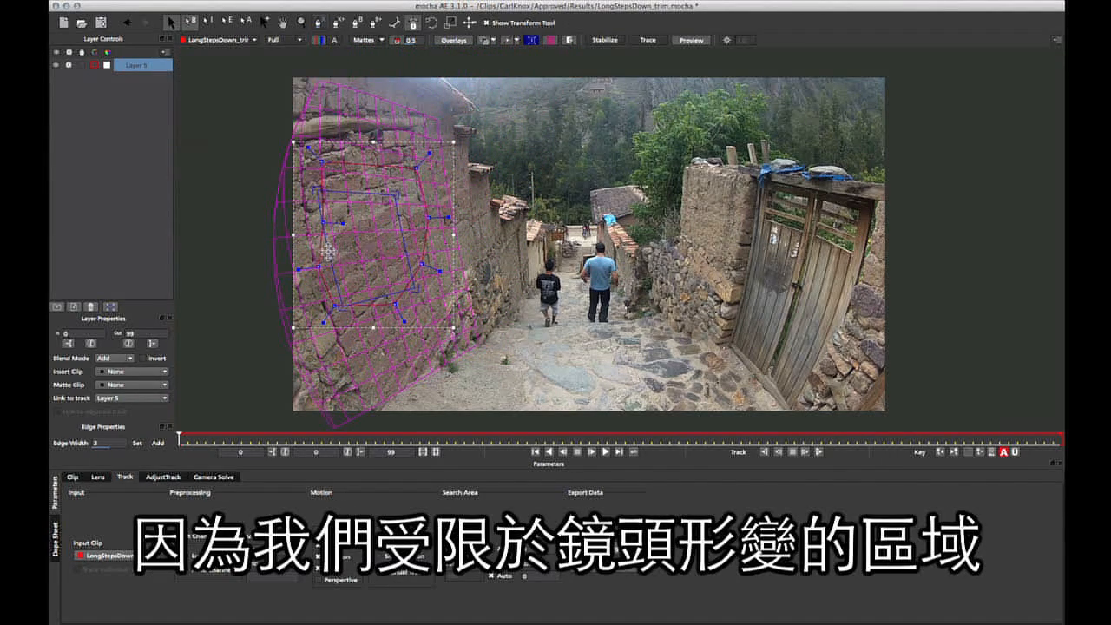
drag(328, 251, 307, 293)
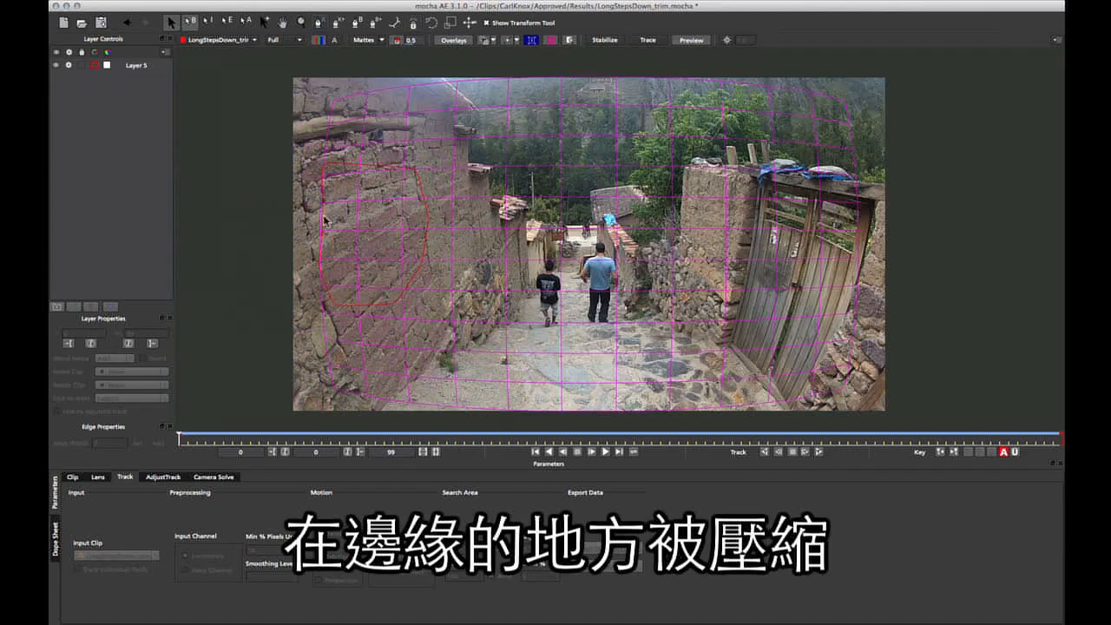
drag(314, 189, 284, 198)
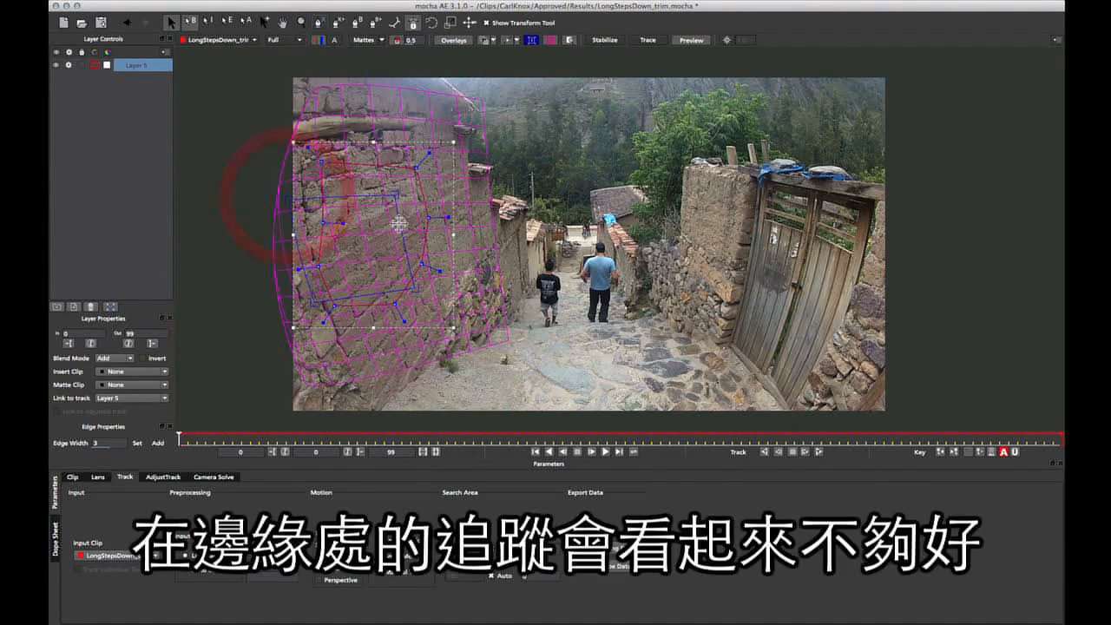
mouse_move(398, 196)
mouse_down()
mouse_move(384, 163)
mouse_move(345, 222)
mouse_move(387, 212)
mouse_up()
mouse_move(303, 256)
mouse_down()
mouse_move(288, 258)
mouse_move(310, 257)
mouse_move(297, 255)
mouse_up()
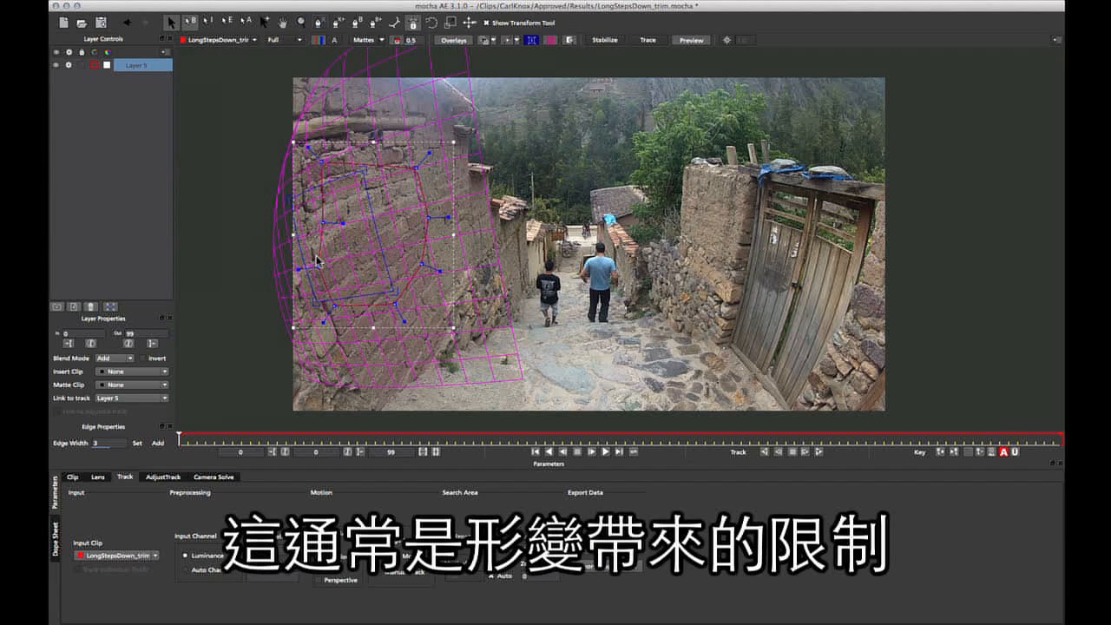
drag(304, 299, 303, 308)
drag(364, 171, 377, 203)
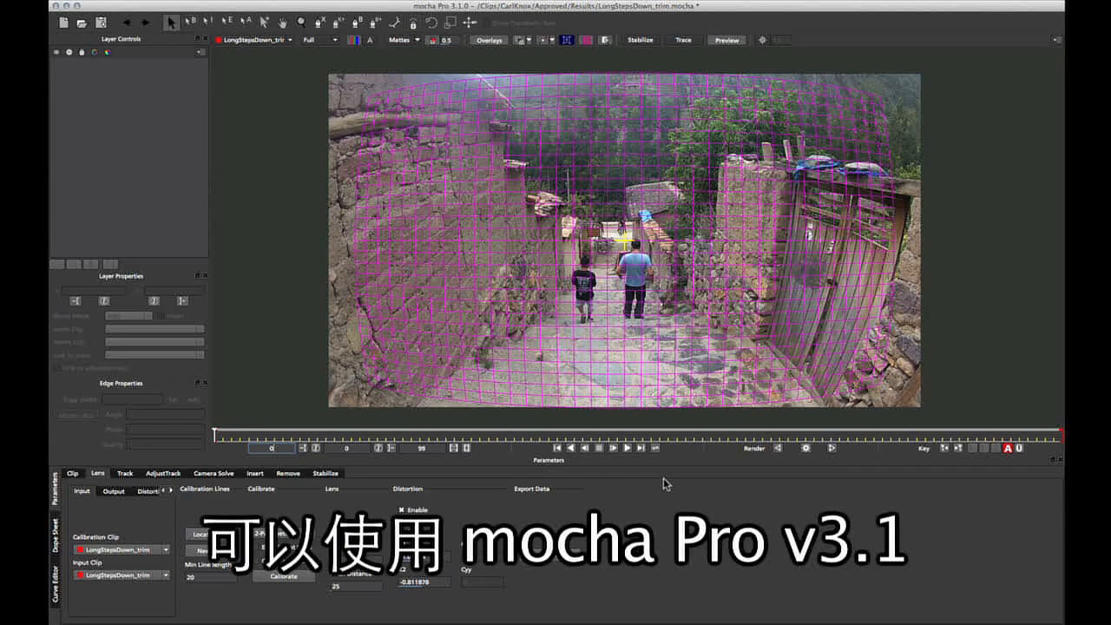
In mocha Pro, render the undistorted LongStepsDown_trim clip and choose mocha Lens for After Effects as the lens data export format.
click(805, 448)
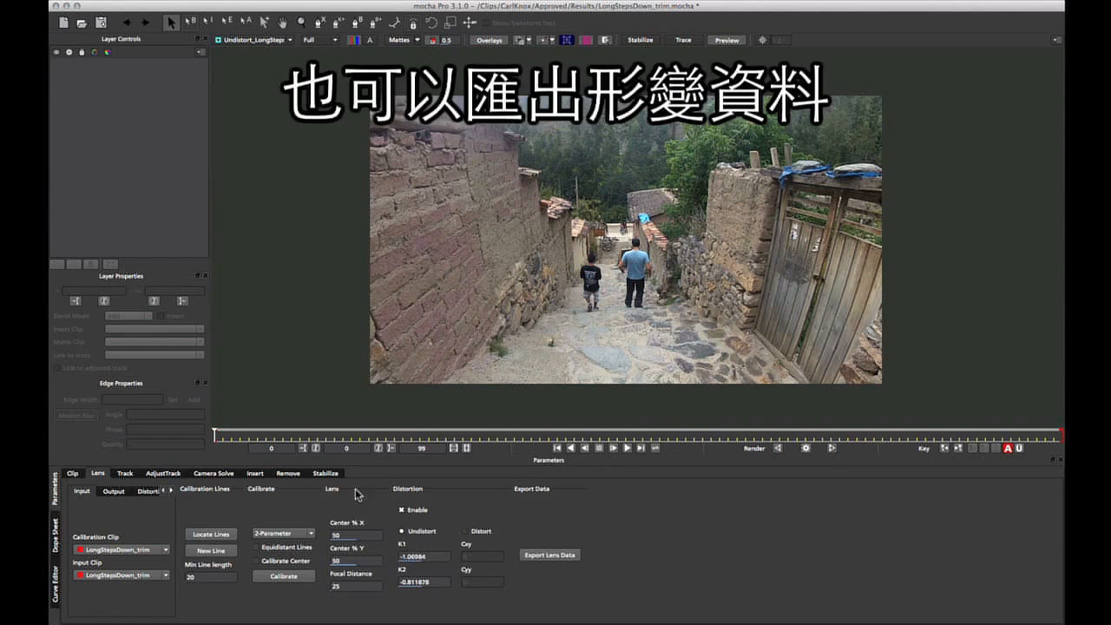
click(571, 556)
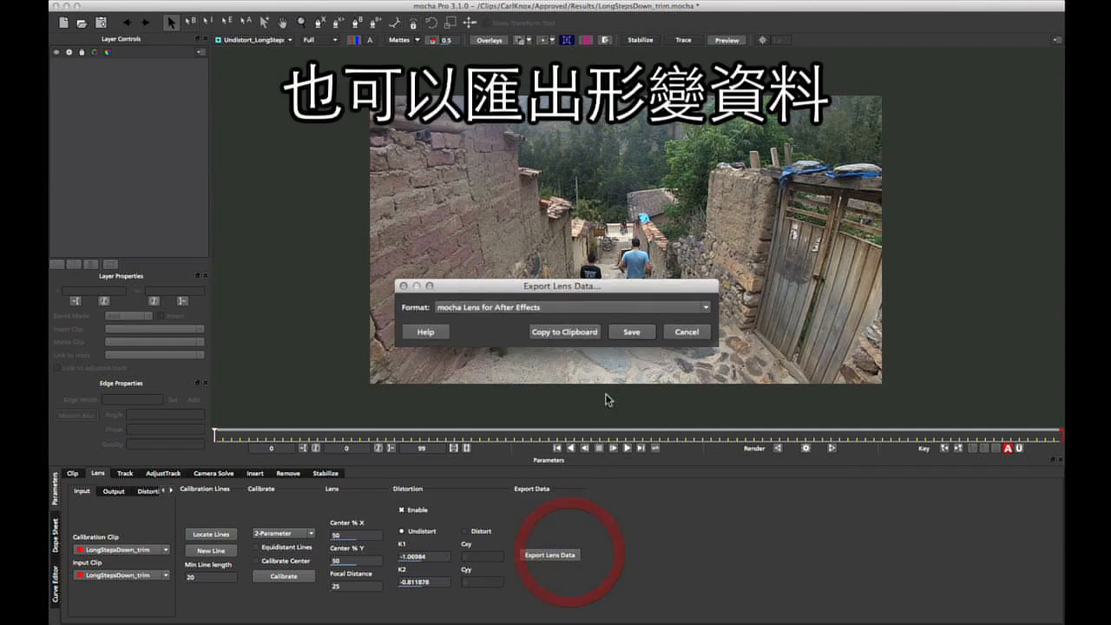
click(499, 306)
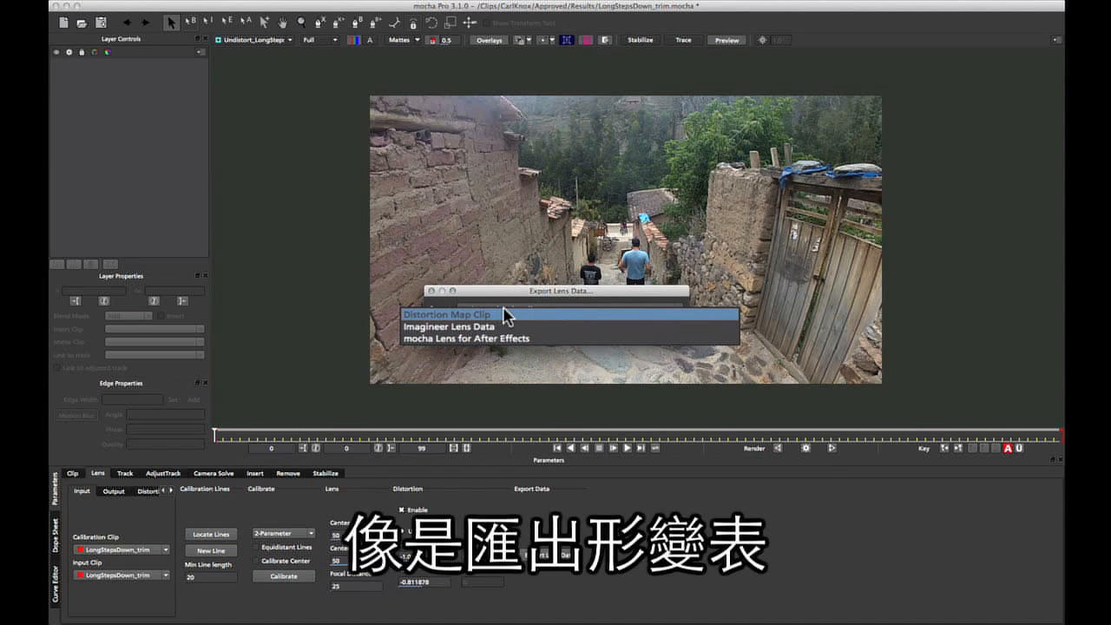
key(Down)
key(Down)
key(Return)
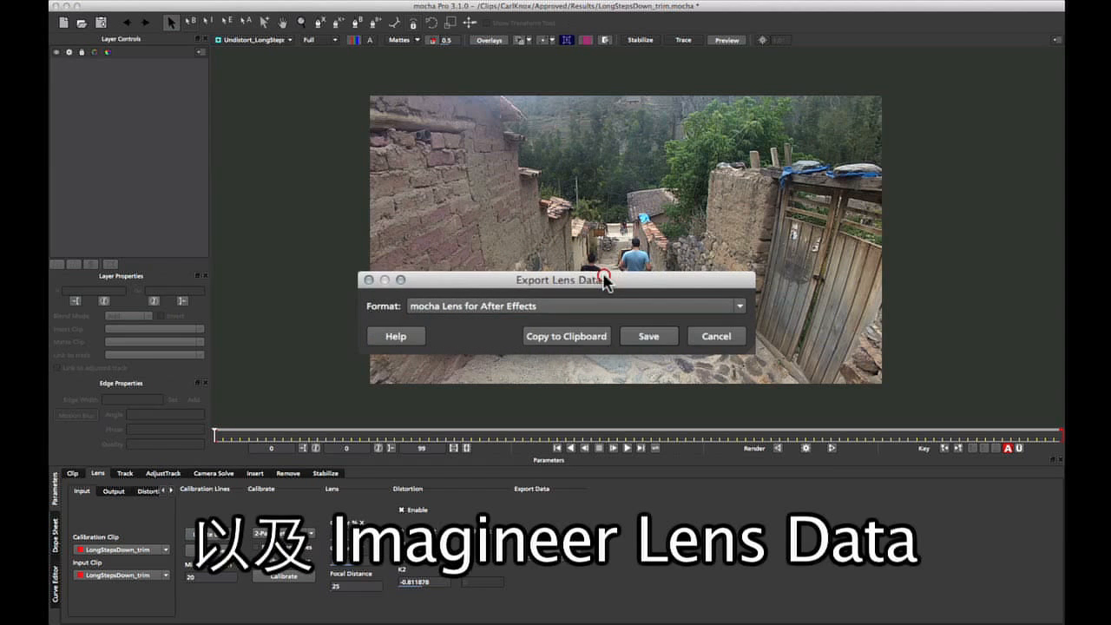